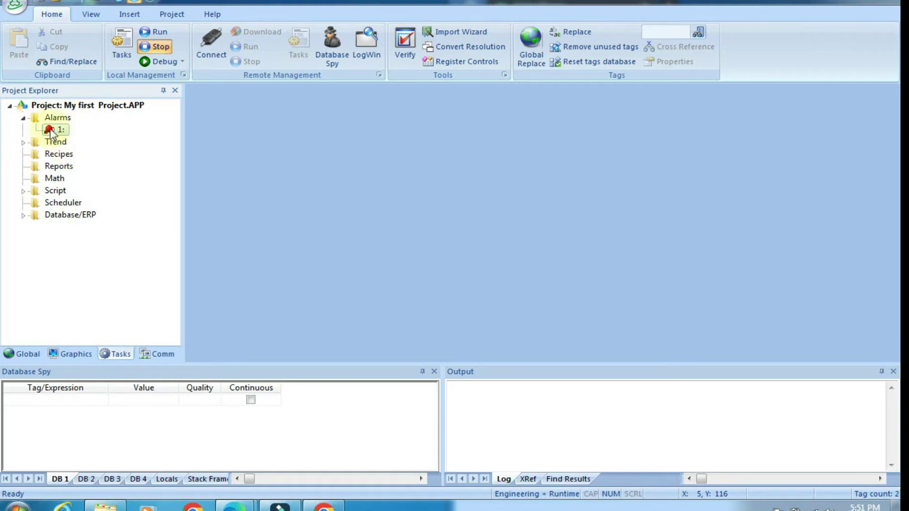
Step: Open alarm worksheet 1 of the project
{"action": "double_click", "coordinate": [53, 131]}
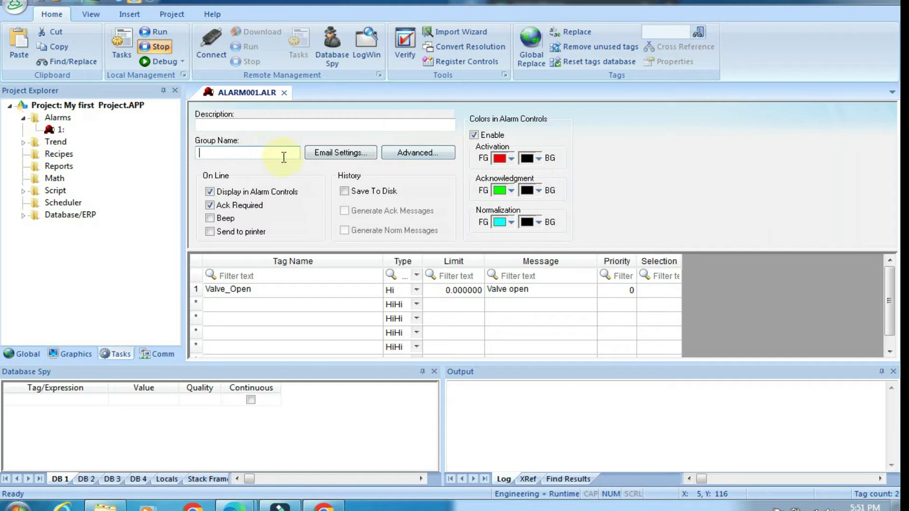
{"action": "left_click", "coordinate": [830, 509]}
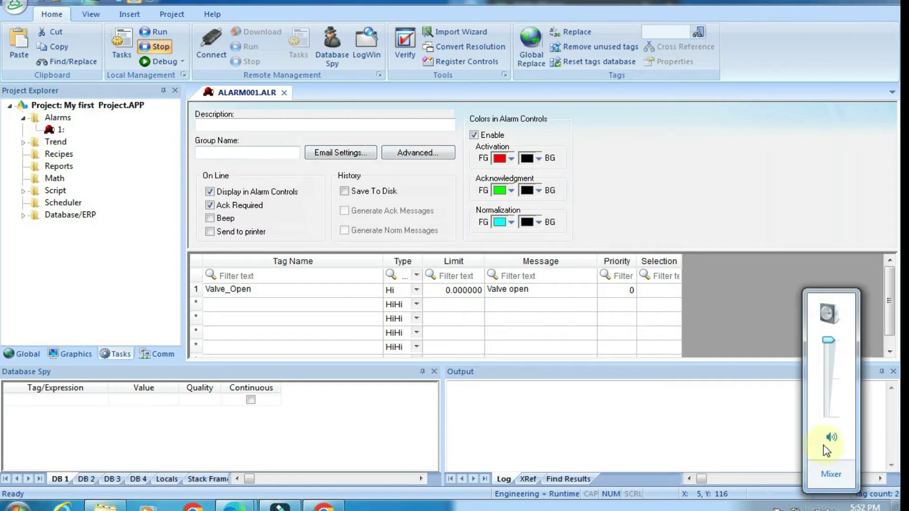
{"action": "left_click", "coordinate": [827, 441]}
{"action": "left_click", "coordinate": [747, 221]}
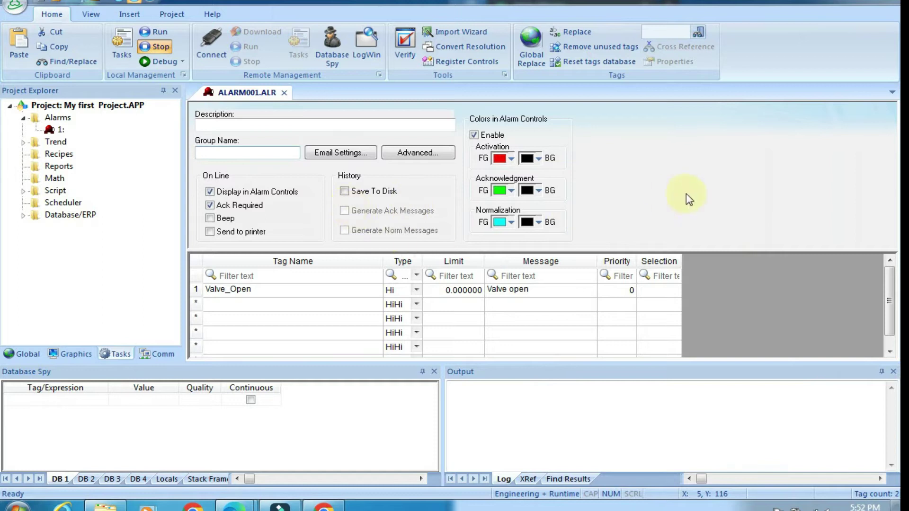
Step: Examine the Valve_Open alarm's tag, type, limit and message, and the worksheet's color settings for alarm controls
{"action": "scroll", "coordinate": [889, 284], "scroll_direction": "down", "scroll_amount": 1}
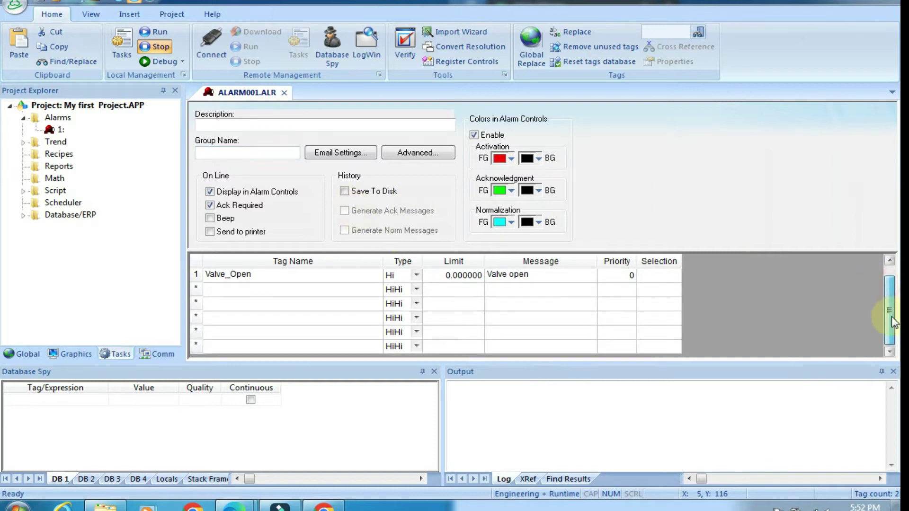
{"action": "left_click", "coordinate": [238, 279]}
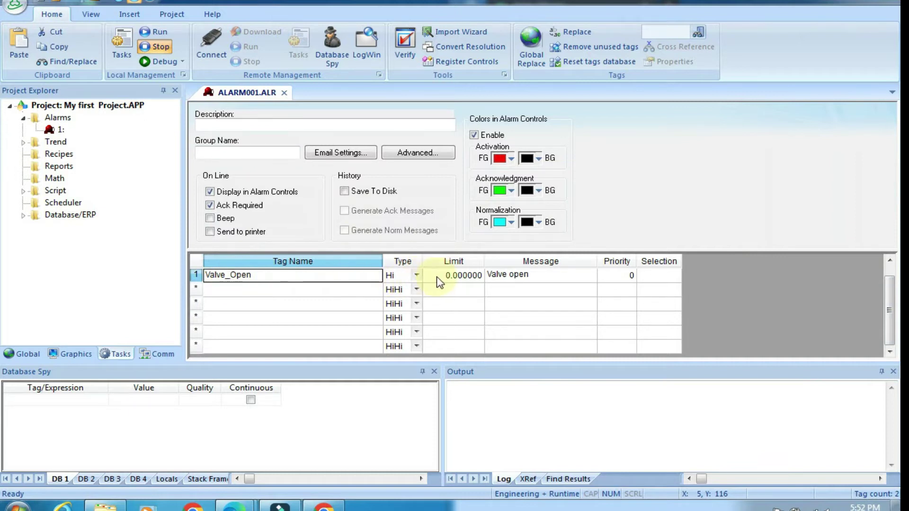
{"action": "left_click", "coordinate": [419, 277]}
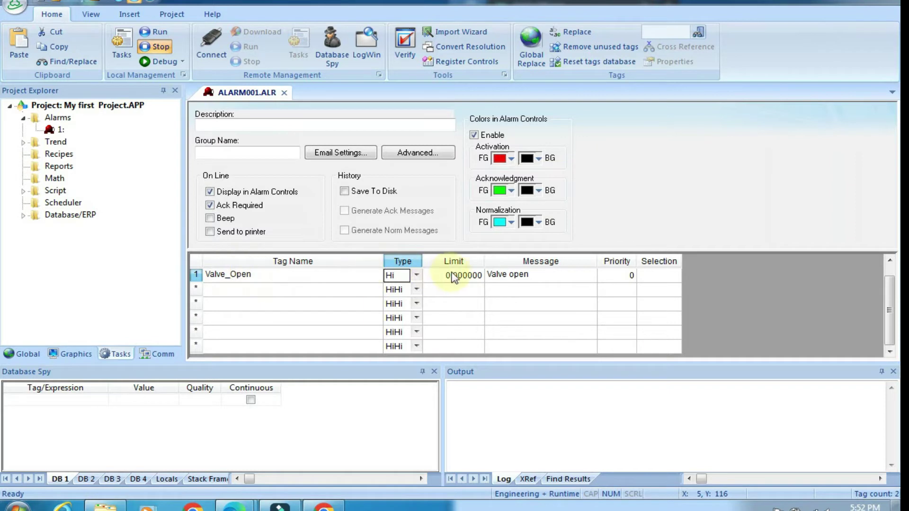
{"action": "left_click", "coordinate": [516, 277]}
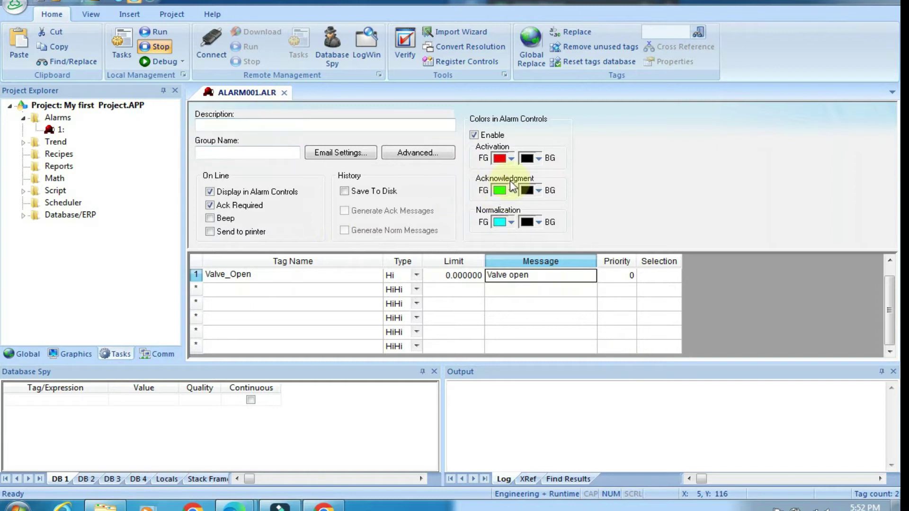
{"action": "left_click", "coordinate": [474, 136]}
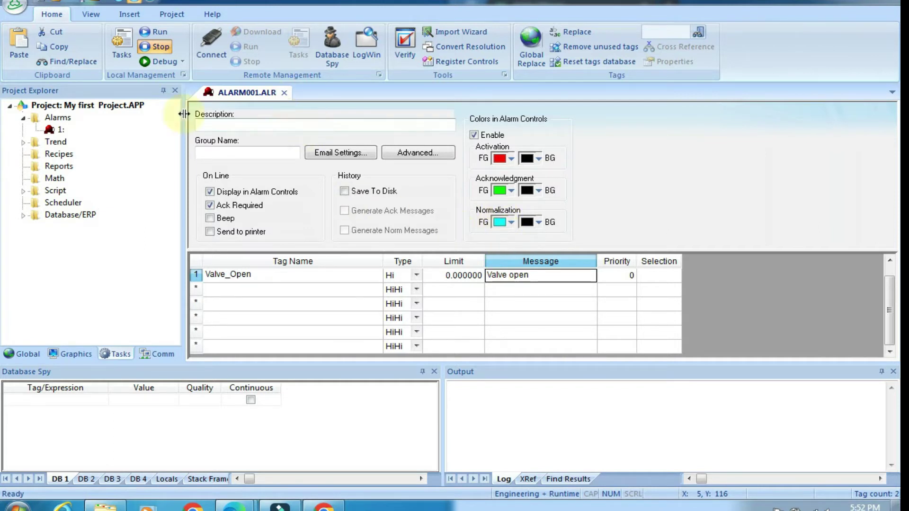
Step: Open the "second screen" from the project's graphics screens for editing
{"action": "left_click", "coordinate": [71, 354]}
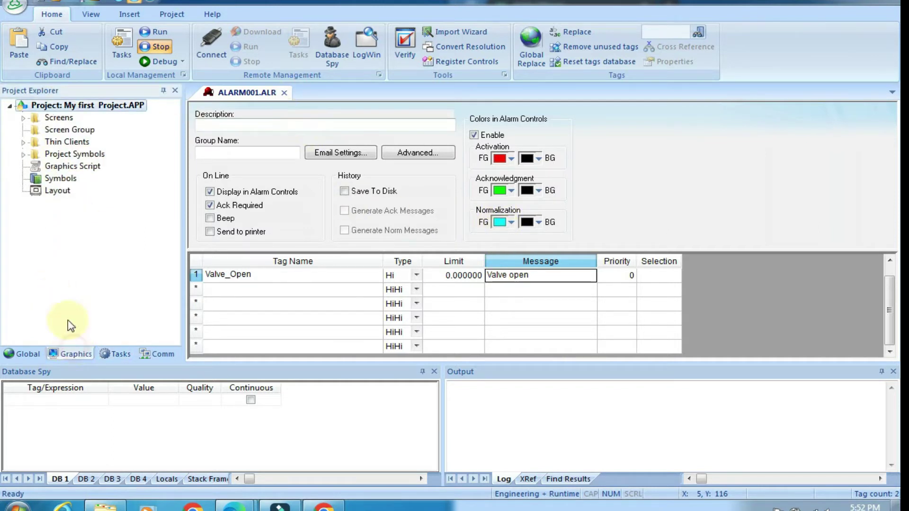
{"action": "left_click", "coordinate": [68, 130]}
{"action": "double_click", "coordinate": [52, 117]}
{"action": "left_click", "coordinate": [71, 141]}
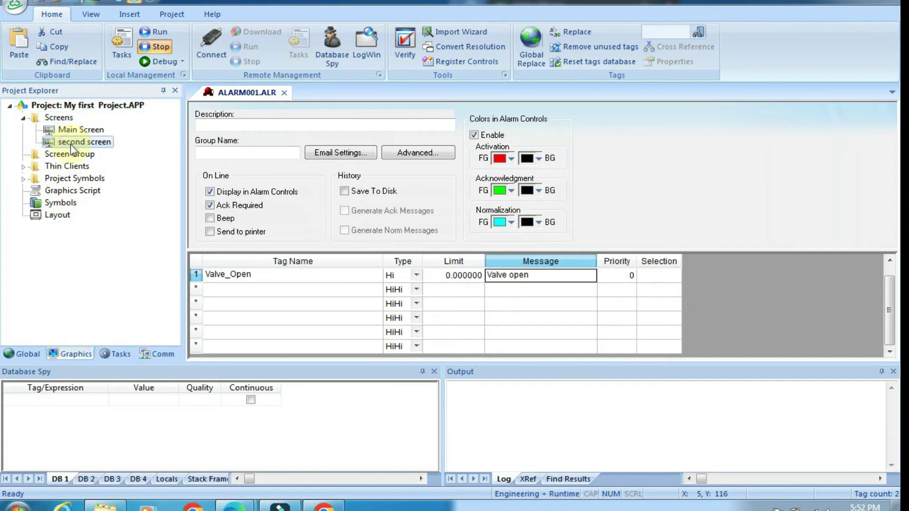
{"action": "double_click", "coordinate": [73, 142]}
Step: Draw a pushbutton about 106 by 42 below the alarm list, above and to the right of the OPEN button
{"action": "left_click", "coordinate": [408, 225]}
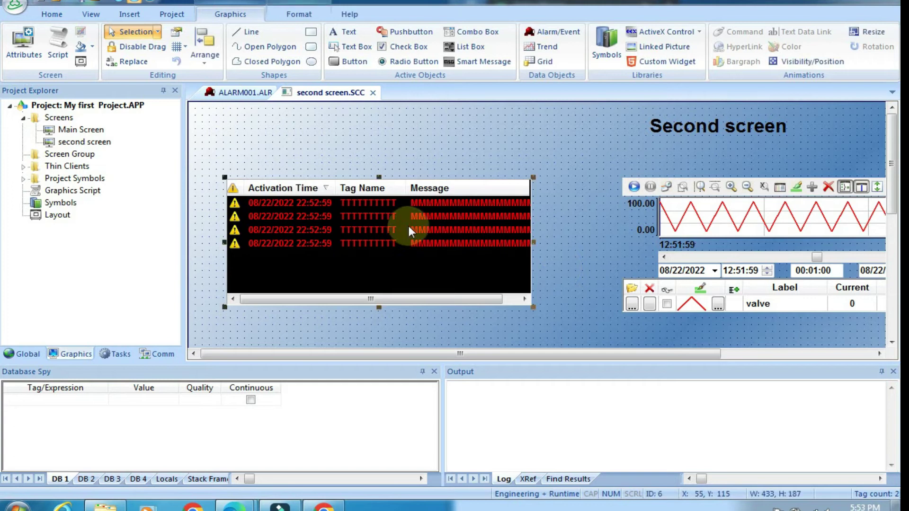
{"action": "left_click", "coordinate": [563, 220]}
{"action": "scroll", "coordinate": [563, 220], "scroll_direction": "down", "scroll_amount": 3}
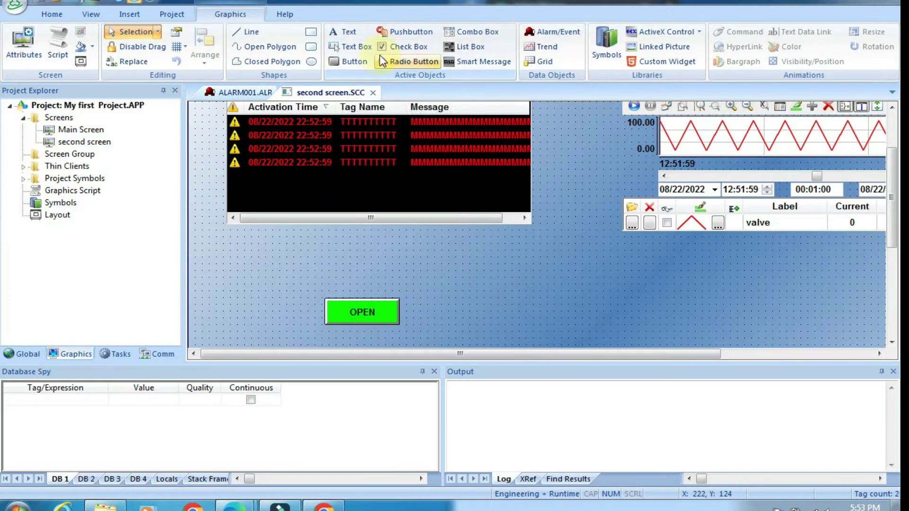
{"action": "left_click", "coordinate": [402, 32]}
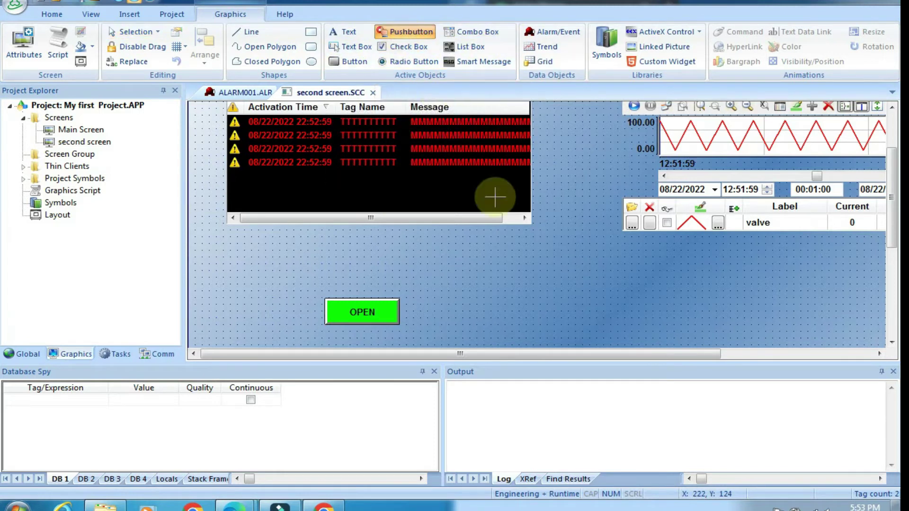
{"action": "left_click_drag", "start_coordinate": [509, 252], "coordinate": [585, 283]}
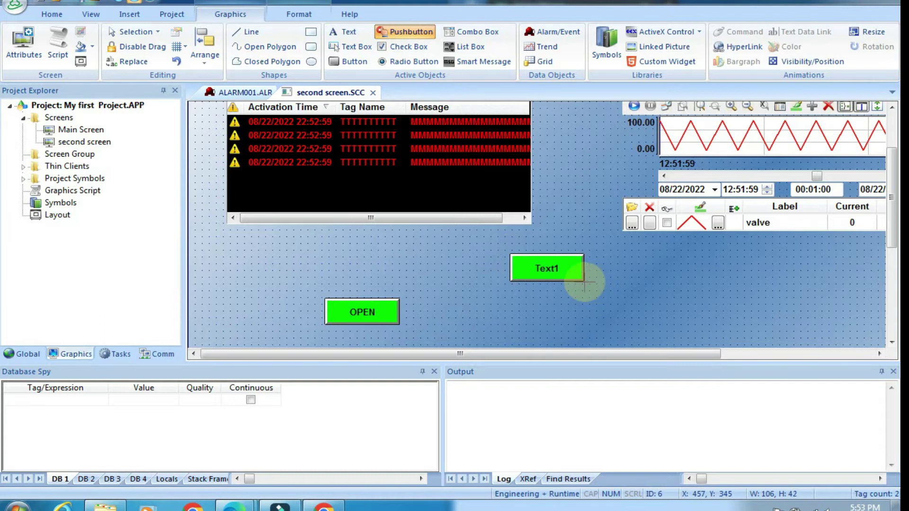
Step: Set the new pushbutton's captions to "ack" for both its open and closed states
{"action": "double_click", "coordinate": [562, 270]}
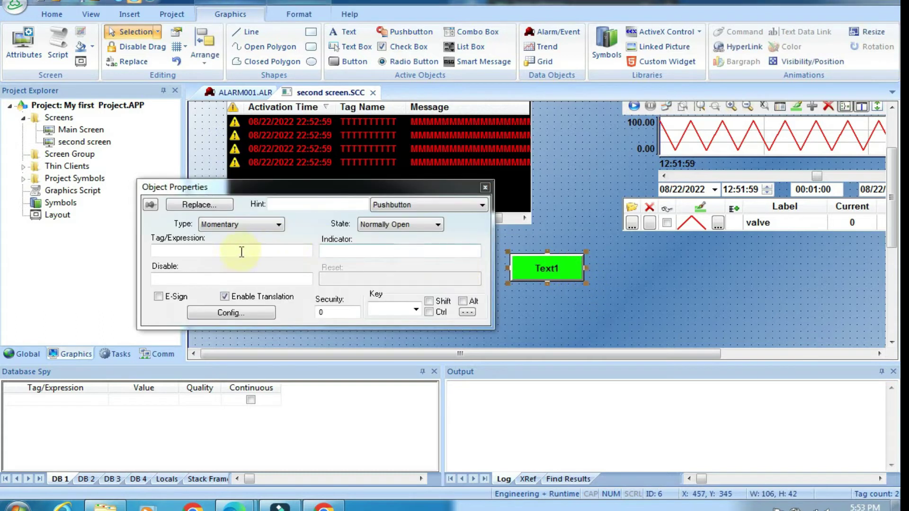
{"action": "left_click", "coordinate": [240, 312]}
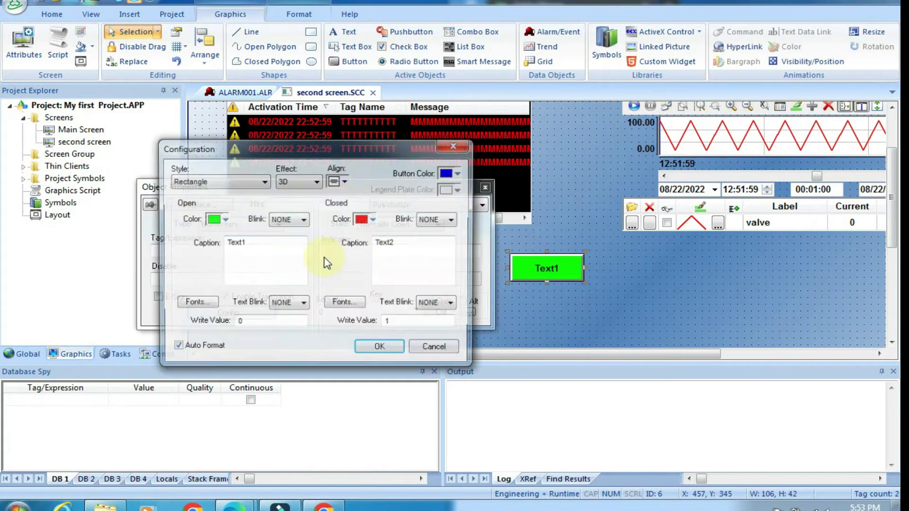
{"action": "double_click", "coordinate": [406, 246]}
{"action": "type", "text": "ack"}
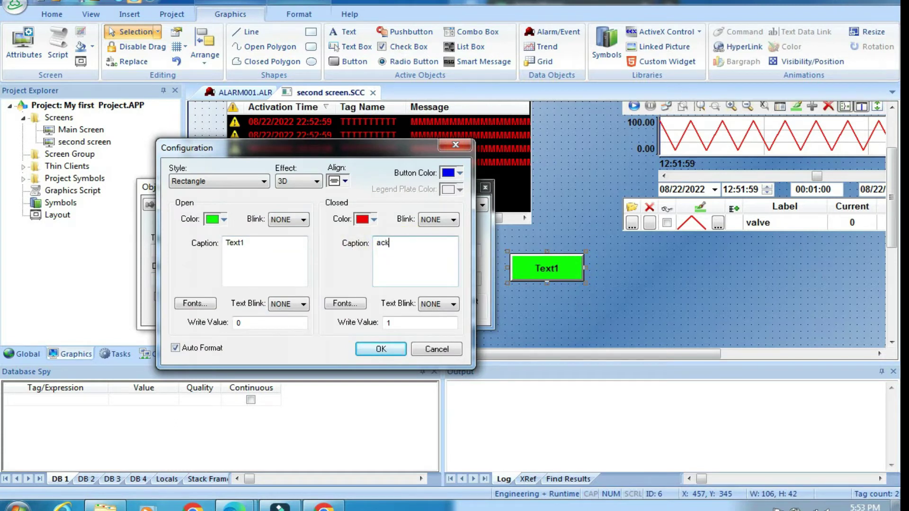
{"action": "double_click", "coordinate": [275, 244]}
{"action": "type", "text": "ack"}
{"action": "left_click", "coordinate": [380, 349]}
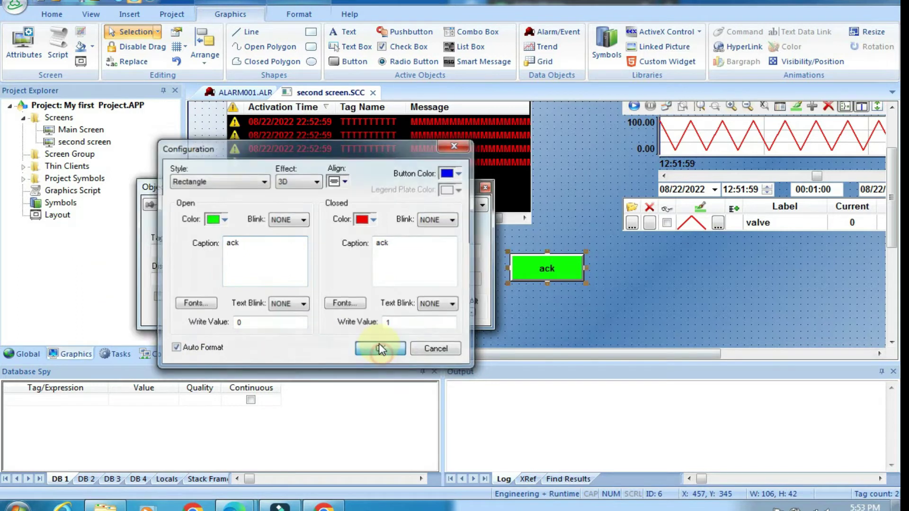
{"action": "left_click", "coordinate": [476, 188]}
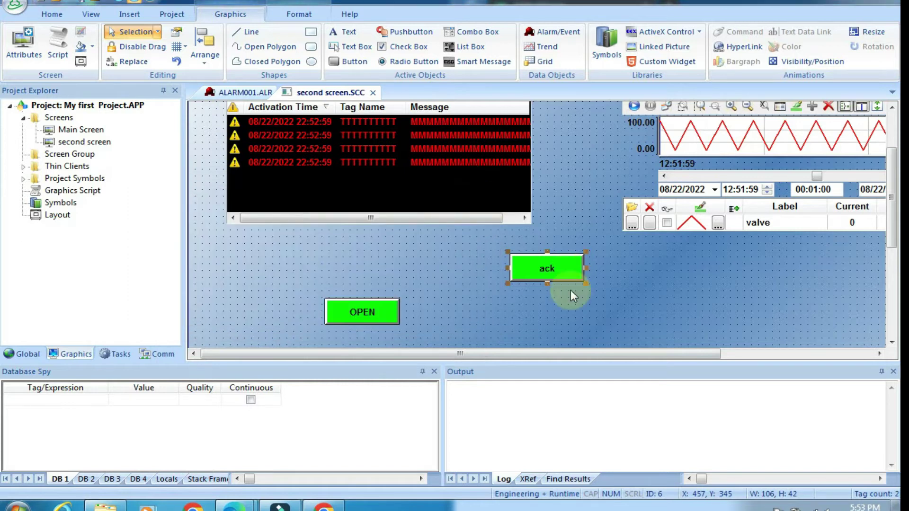
Step: Assign the system Boolean tag AckAll as the ack pushbutton's tag/expression
{"action": "double_click", "coordinate": [541, 274]}
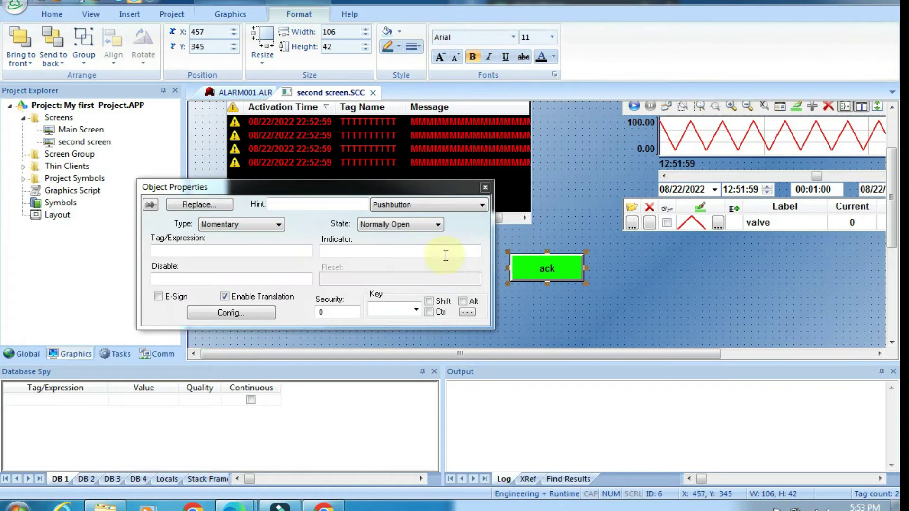
{"action": "left_click", "coordinate": [261, 312]}
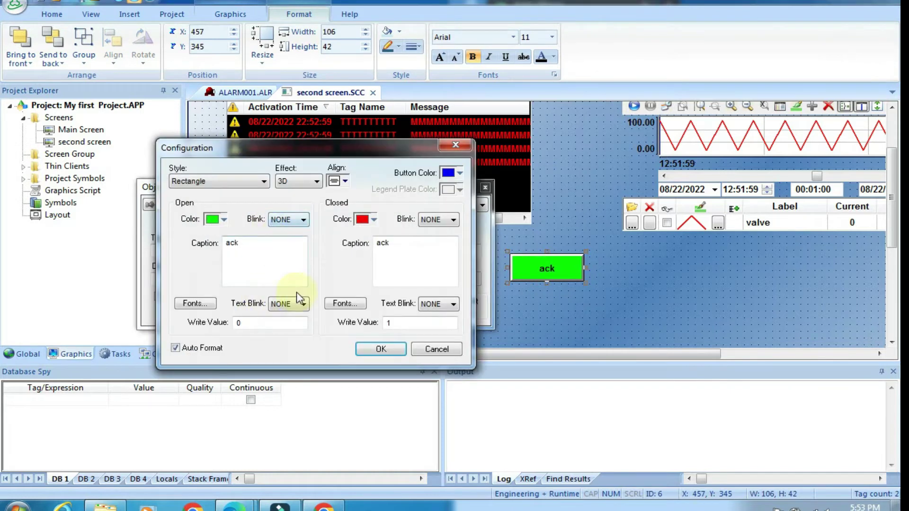
{"action": "left_click", "coordinate": [382, 351]}
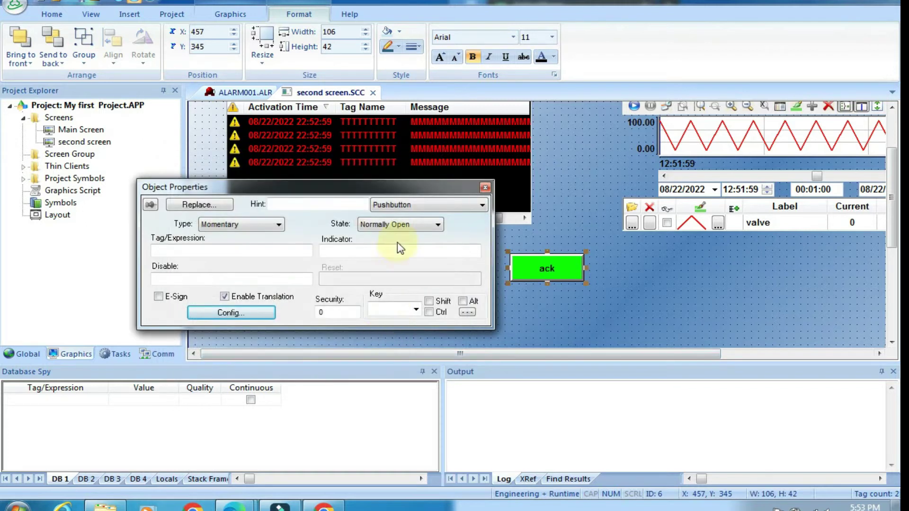
{"action": "left_click", "coordinate": [239, 254]}
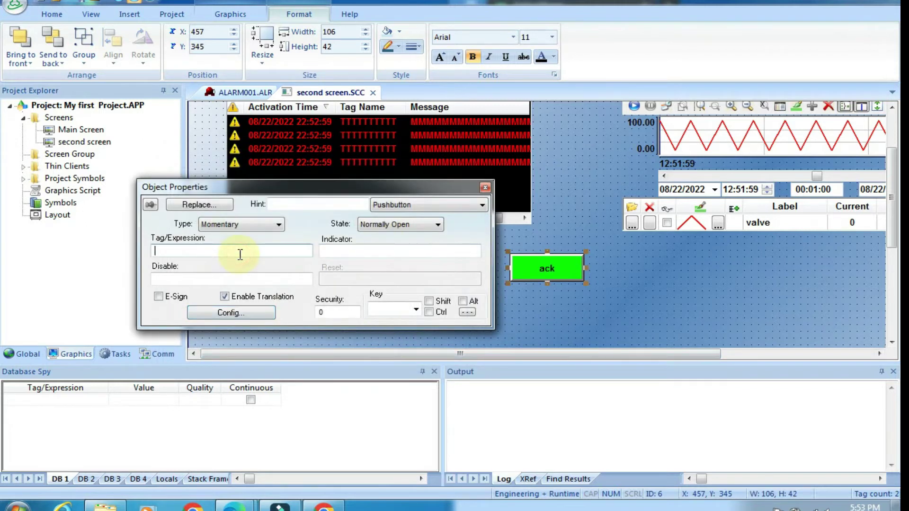
{"action": "double_click", "coordinate": [240, 254]}
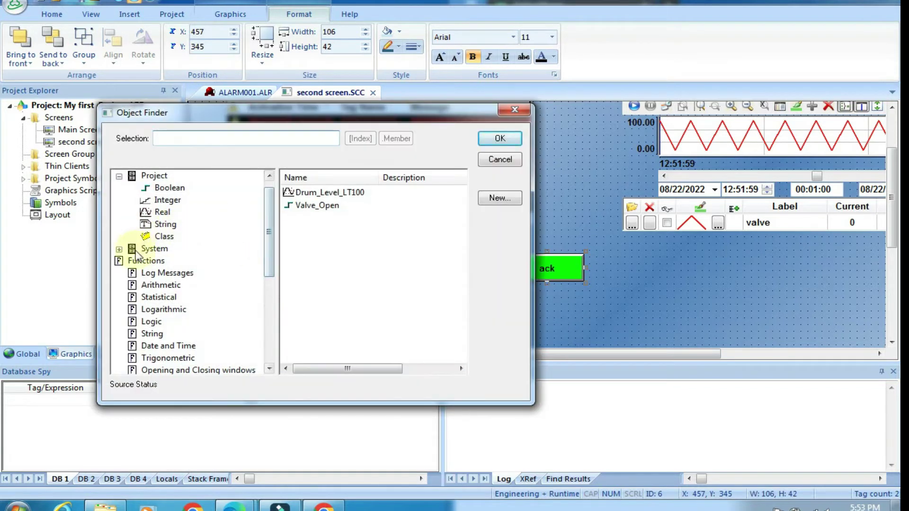
{"action": "left_click", "coordinate": [119, 249]}
{"action": "left_click", "coordinate": [165, 261]}
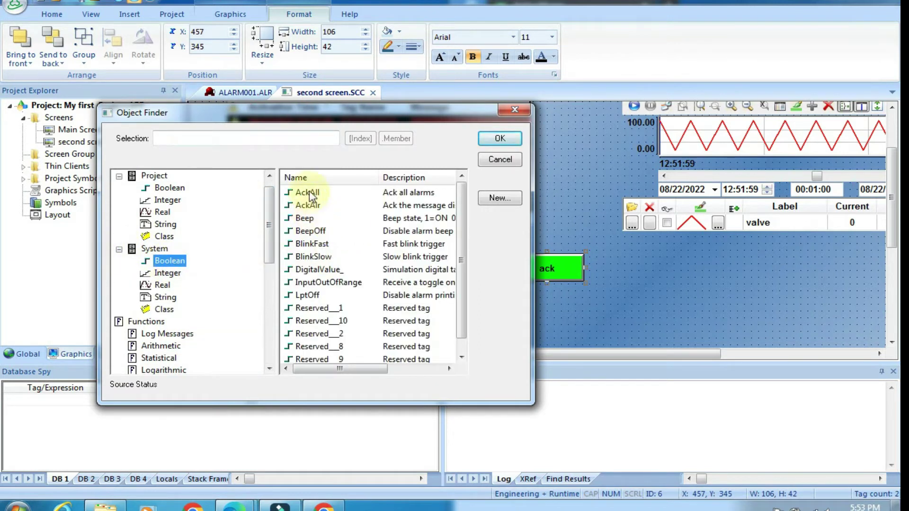
{"action": "left_click", "coordinate": [311, 207]}
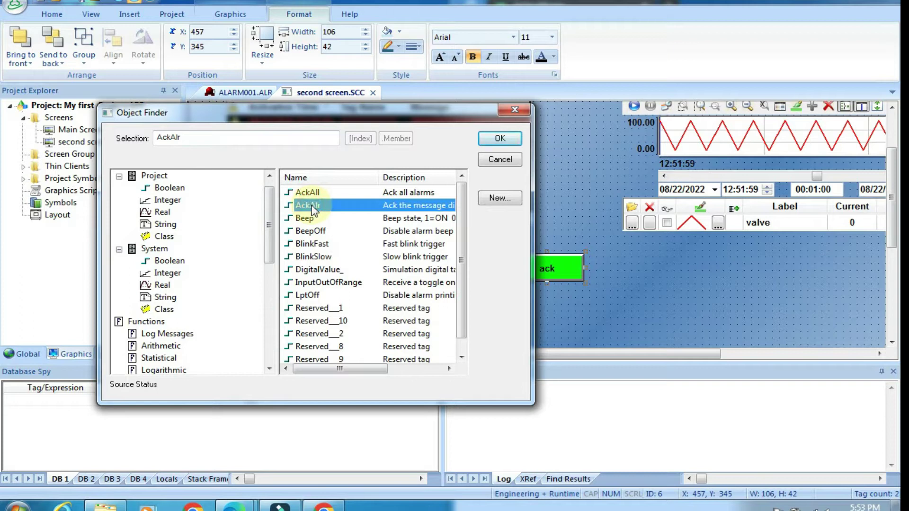
{"action": "left_click", "coordinate": [308, 192]}
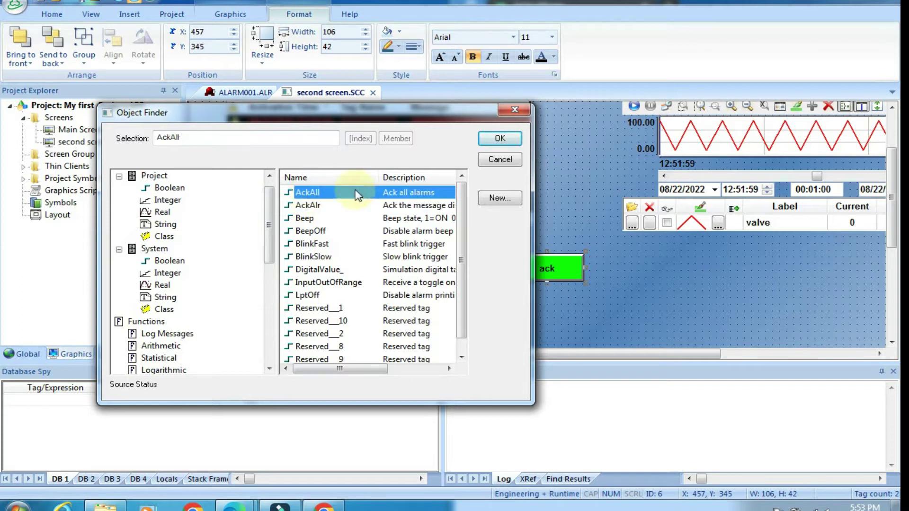
{"action": "left_click", "coordinate": [492, 143]}
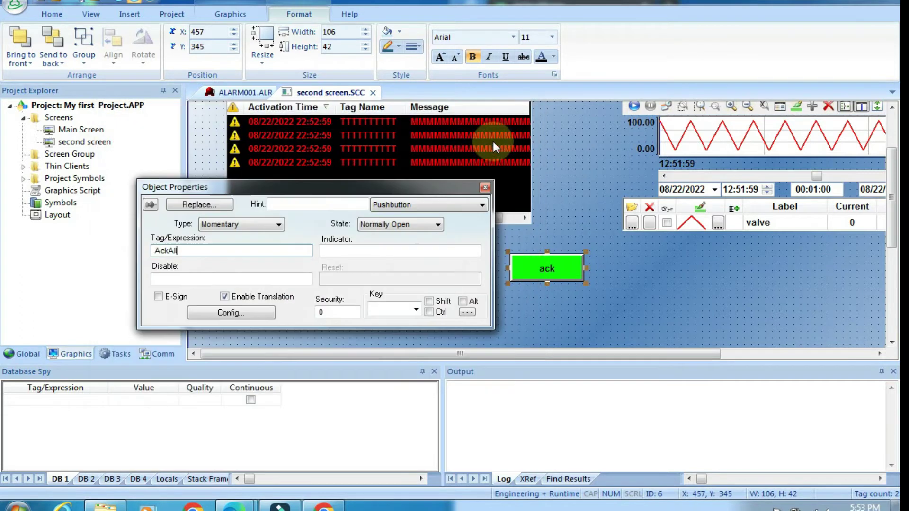
{"action": "left_click", "coordinate": [486, 186]}
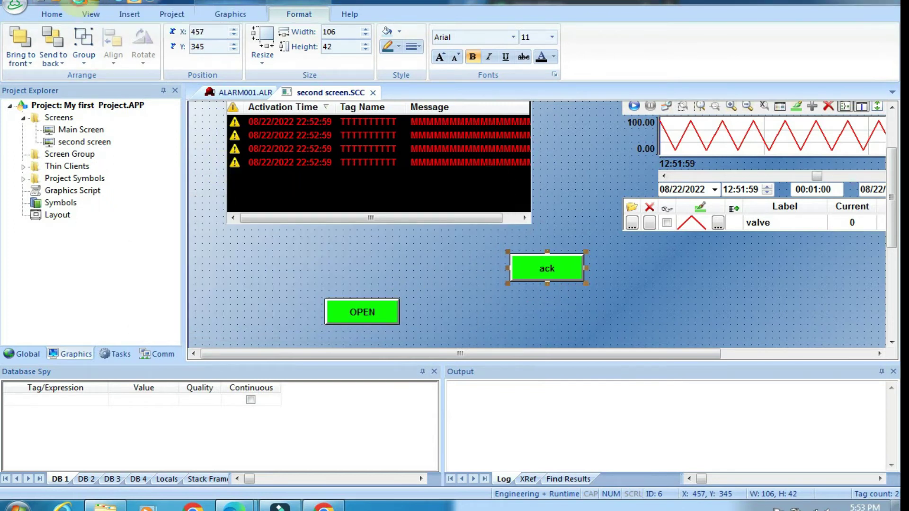
Step: Run the project and test the ack button by opening the valve, acknowledging its alarm and closing the valve
{"action": "left_click", "coordinate": [114, 3]}
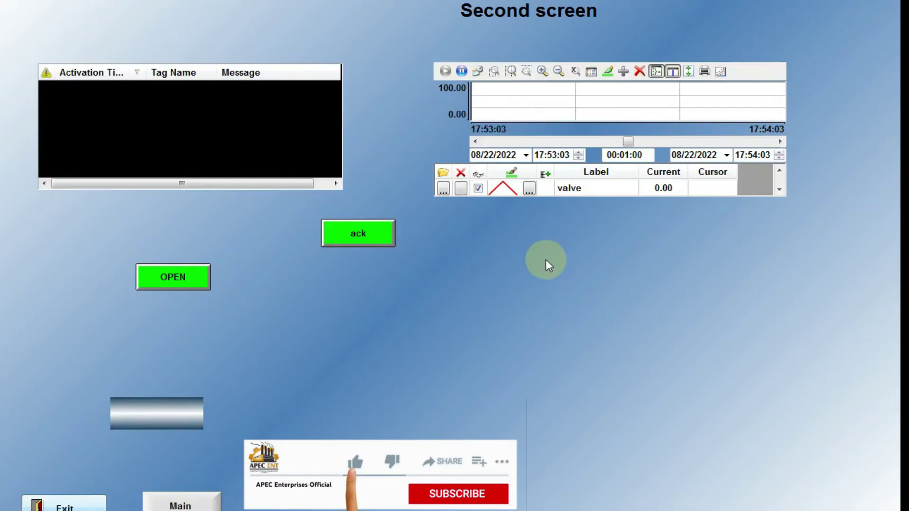
{"action": "left_click", "coordinate": [182, 283]}
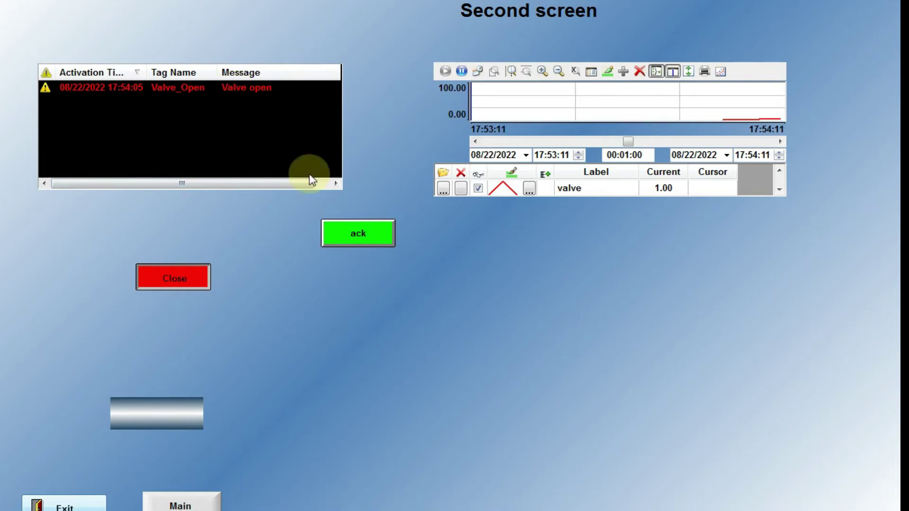
{"action": "left_click", "coordinate": [368, 240]}
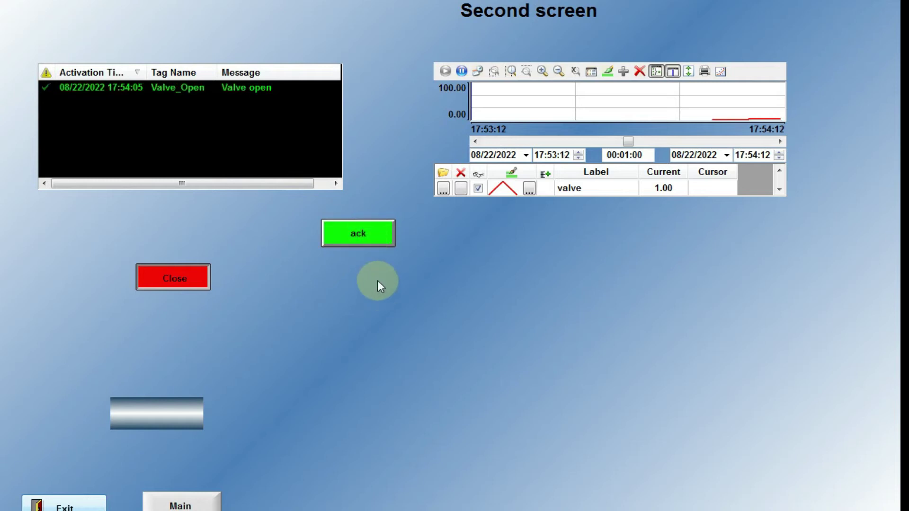
{"action": "left_click", "coordinate": [163, 279]}
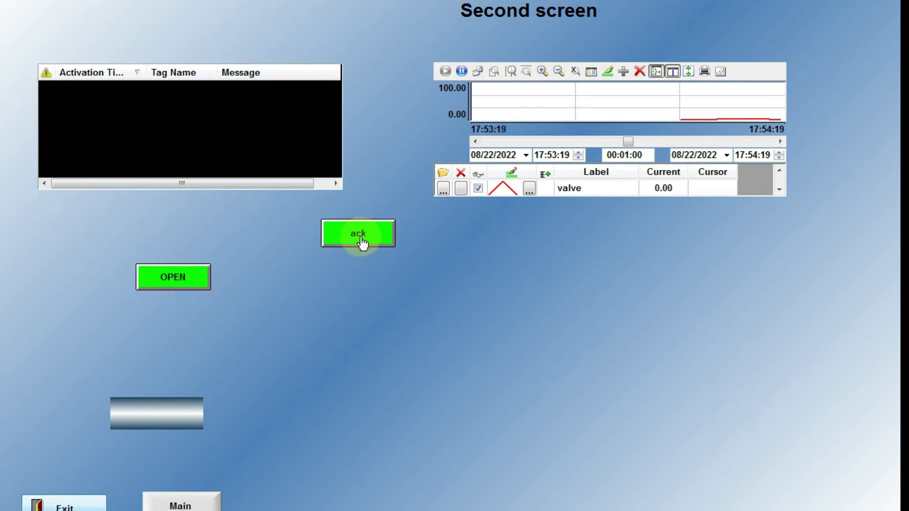
Step: Open and close the valve again without acknowledging the alarm to check its normalized state
{"action": "left_click", "coordinate": [193, 279]}
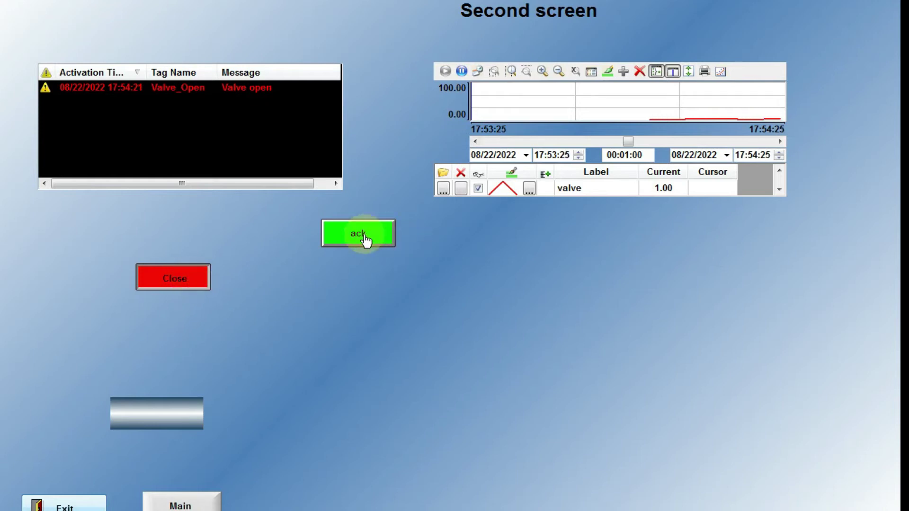
{"action": "left_click", "coordinate": [192, 281]}
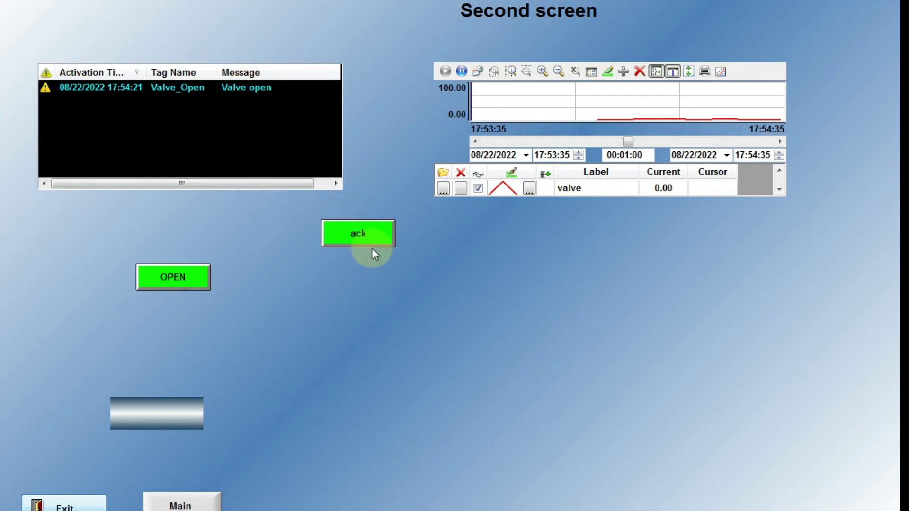
Step: Acknowledge the normalized alarm, reopen the valve and check it on the main screen before exiting the runtime
{"action": "left_click", "coordinate": [359, 234]}
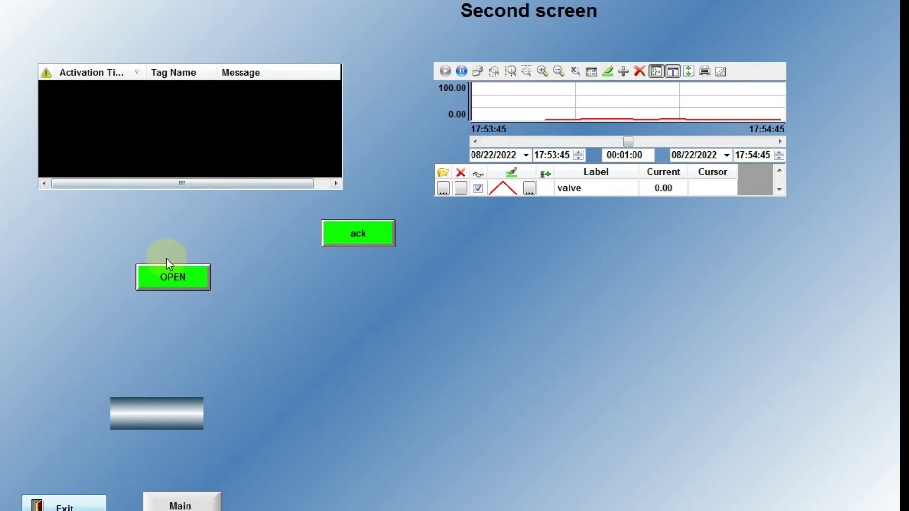
{"action": "left_click", "coordinate": [174, 279]}
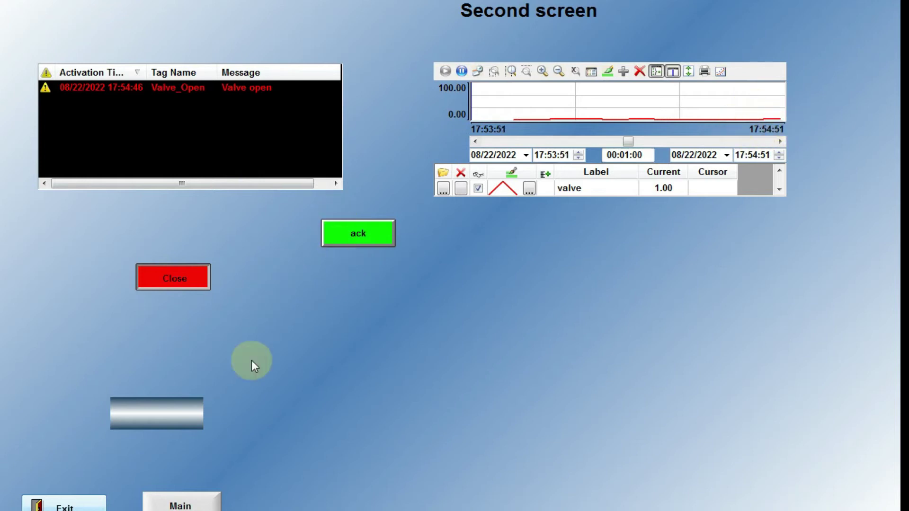
{"action": "left_click", "coordinate": [157, 505]}
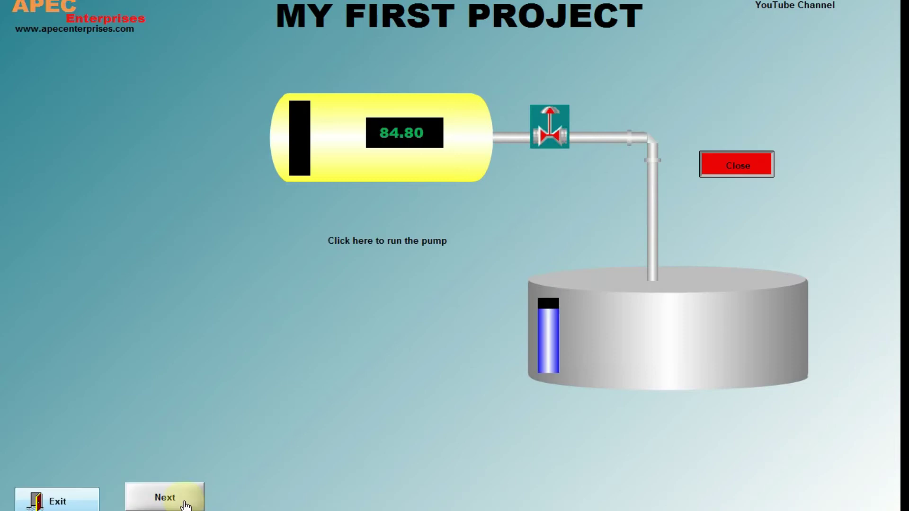
{"action": "left_click", "coordinate": [135, 496]}
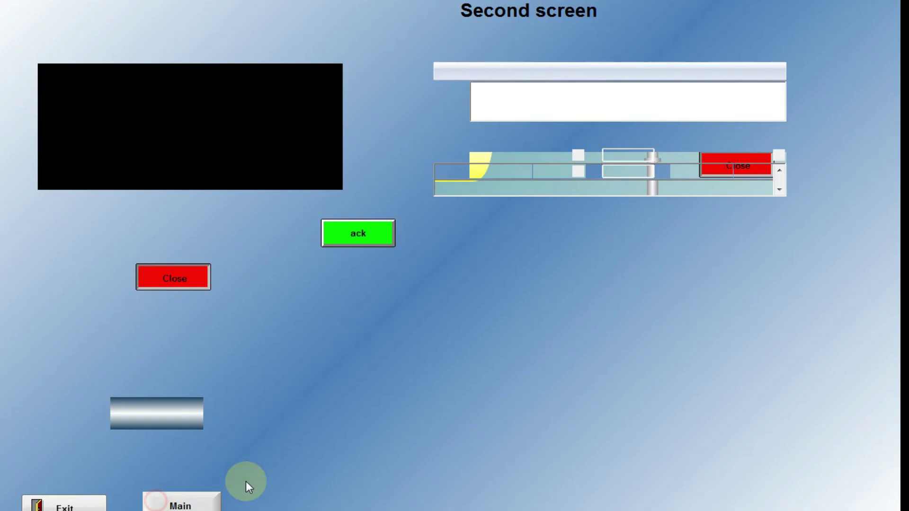
{"action": "left_click", "coordinate": [75, 506]}
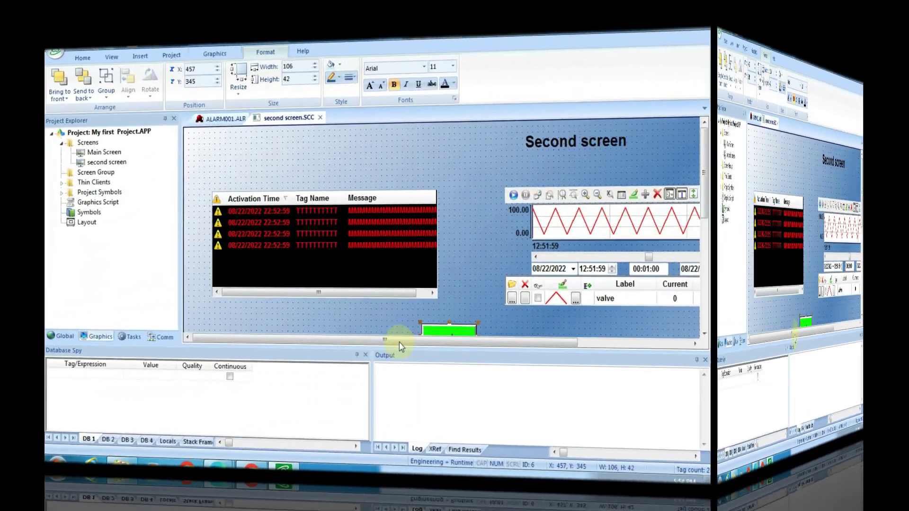
Step: Examine the trend control's object properties on the second screen, then close them without changes
{"action": "left_click_drag", "start_coordinate": [399, 342], "coordinate": [681, 355]}
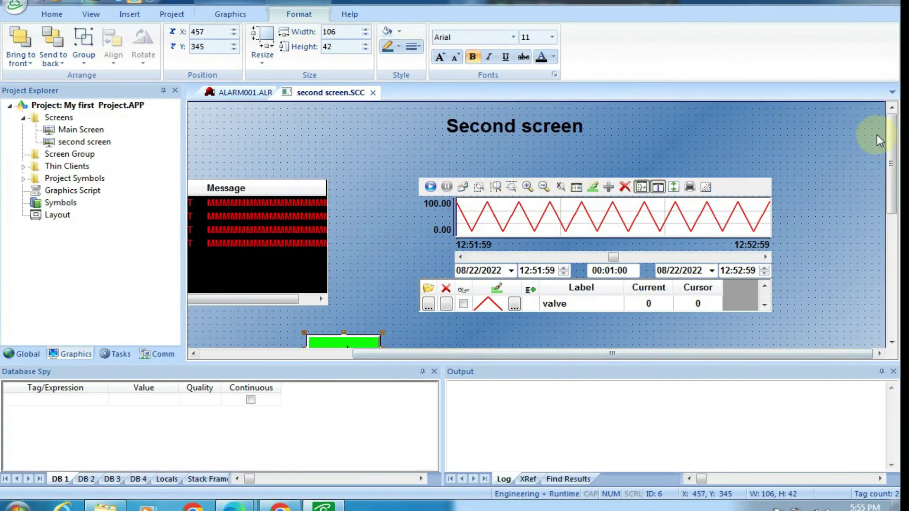
{"action": "left_click_drag", "start_coordinate": [886, 134], "coordinate": [888, 164]}
{"action": "left_click", "coordinate": [627, 142]}
{"action": "left_click", "coordinate": [610, 306]}
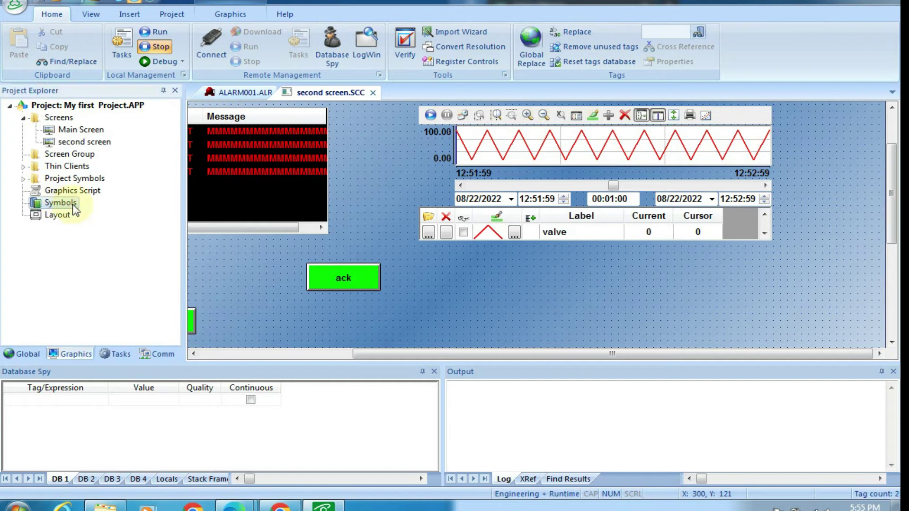
{"action": "left_click", "coordinate": [561, 144]}
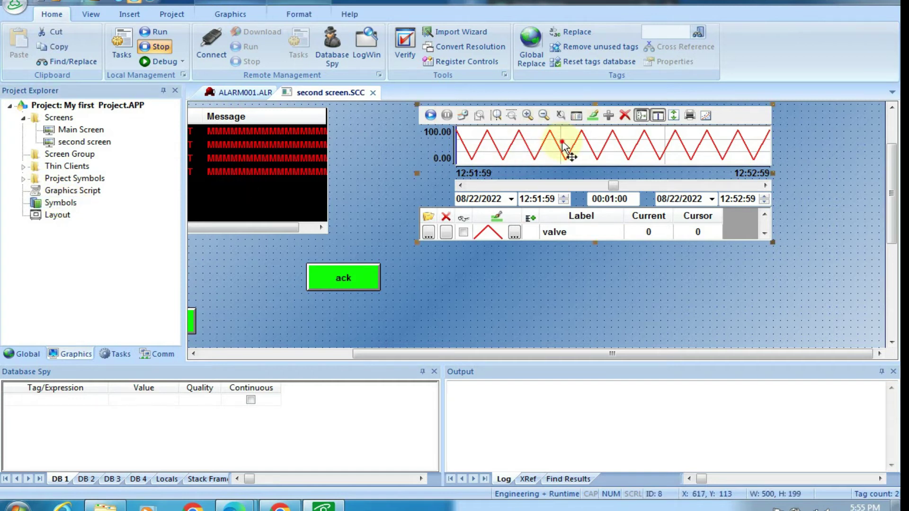
{"action": "double_click", "coordinate": [563, 144]}
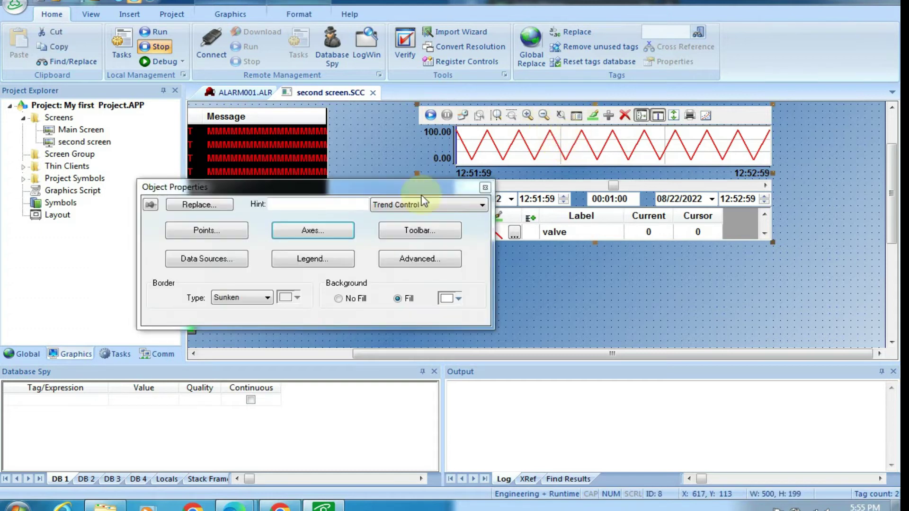
{"action": "left_click", "coordinate": [466, 205]}
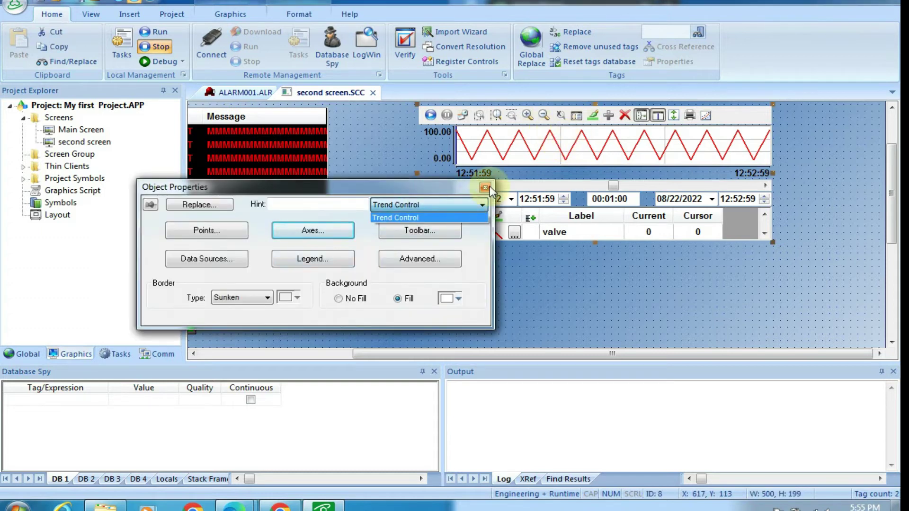
{"action": "left_click", "coordinate": [482, 206]}
{"action": "left_click", "coordinate": [485, 187]}
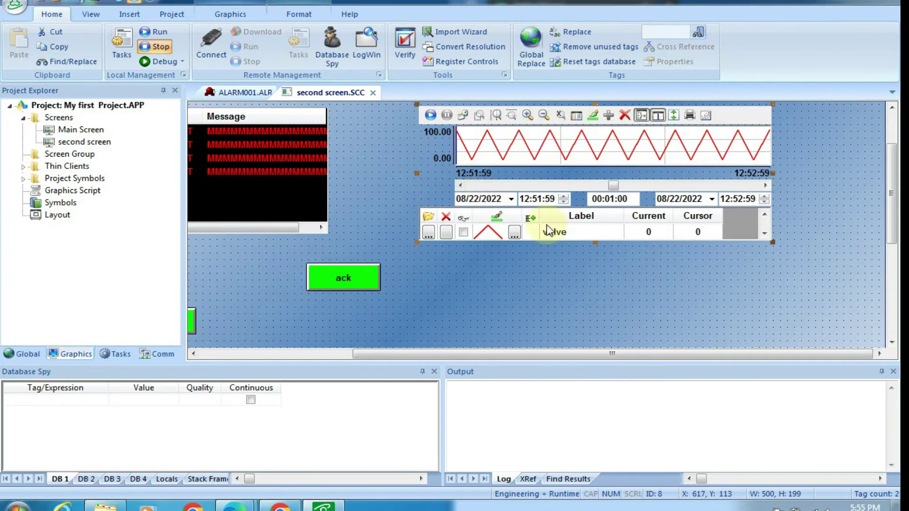
{"action": "left_click", "coordinate": [554, 266]}
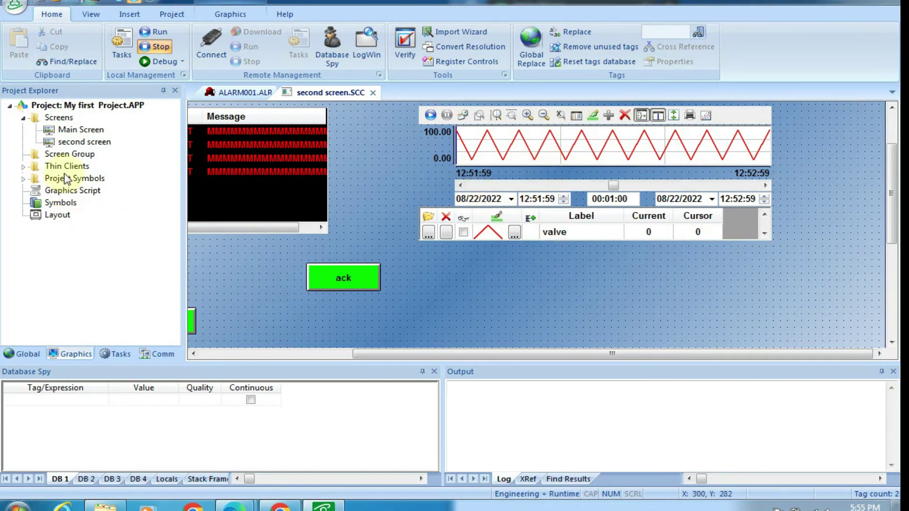
Step: Place the small minus pushbutton from the Command system symbols below the trend control on the second screen
{"action": "left_click", "coordinate": [44, 203]}
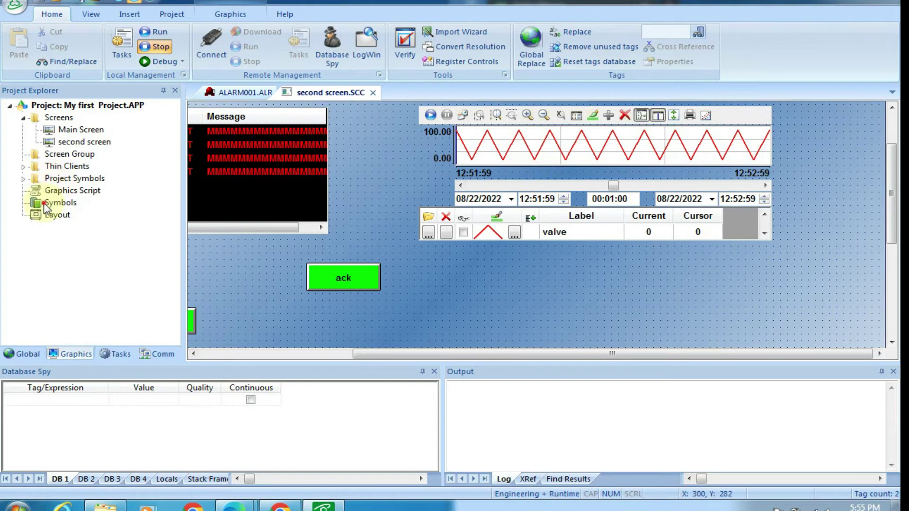
{"action": "double_click", "coordinate": [57, 202]}
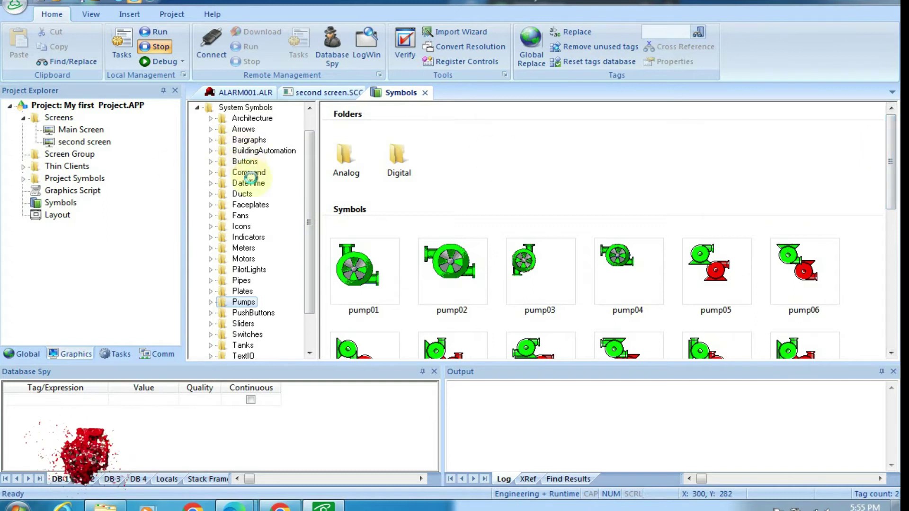
{"action": "left_click", "coordinate": [244, 161]}
{"action": "left_click", "coordinate": [251, 172]}
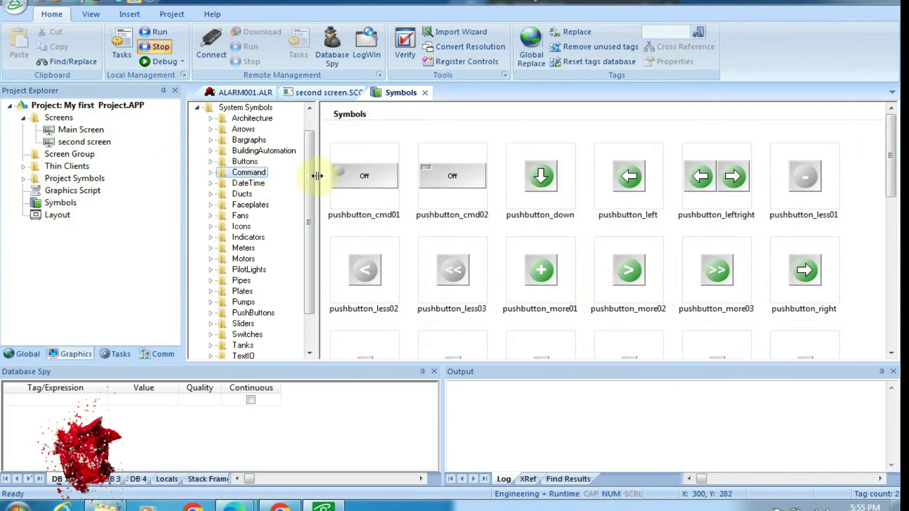
{"action": "left_click_drag", "start_coordinate": [308, 172], "coordinate": [318, 263]}
{"action": "left_click_drag", "start_coordinate": [891, 183], "coordinate": [865, 177]}
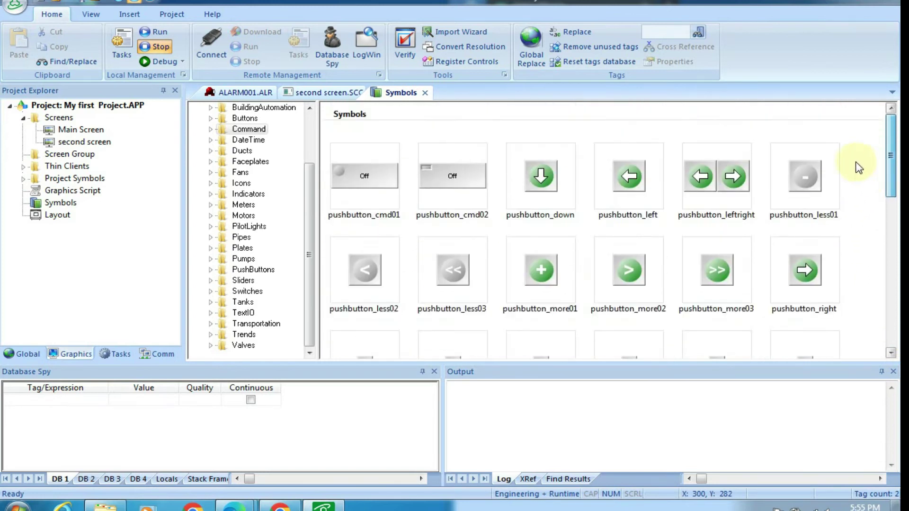
{"action": "left_click_drag", "start_coordinate": [895, 141], "coordinate": [877, 204]}
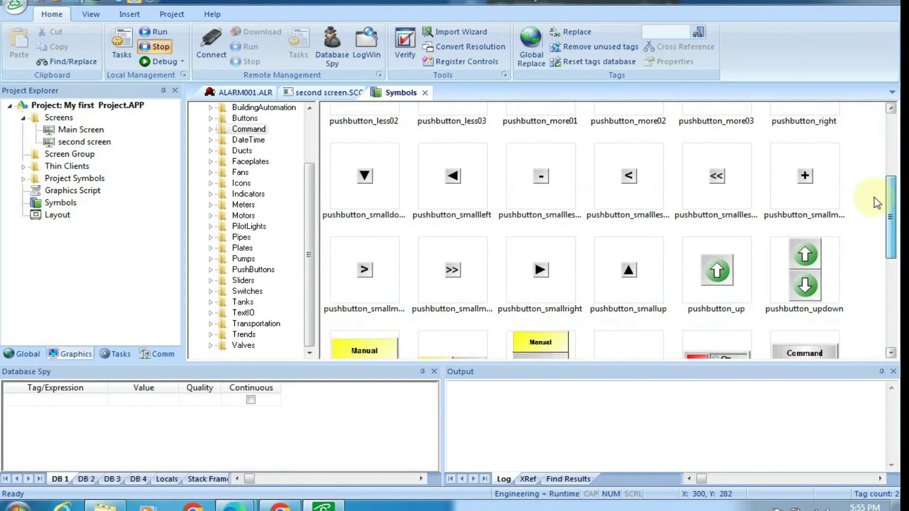
{"action": "left_click", "coordinate": [532, 175]}
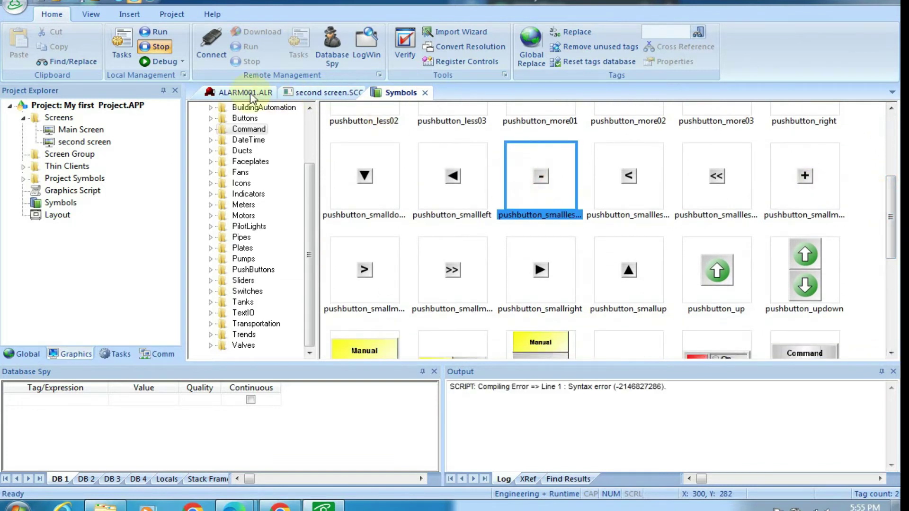
{"action": "left_click", "coordinate": [322, 92]}
{"action": "left_click", "coordinate": [532, 273]}
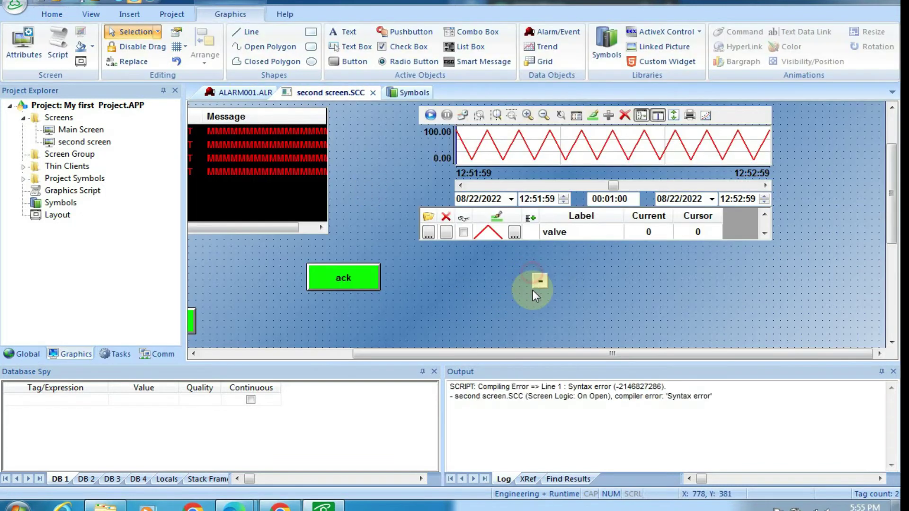
Step: Place the small plus pushbutton from the Command system symbols beside the minus button on the second screen
{"action": "left_click", "coordinate": [244, 93]}
{"action": "left_click", "coordinate": [403, 92]}
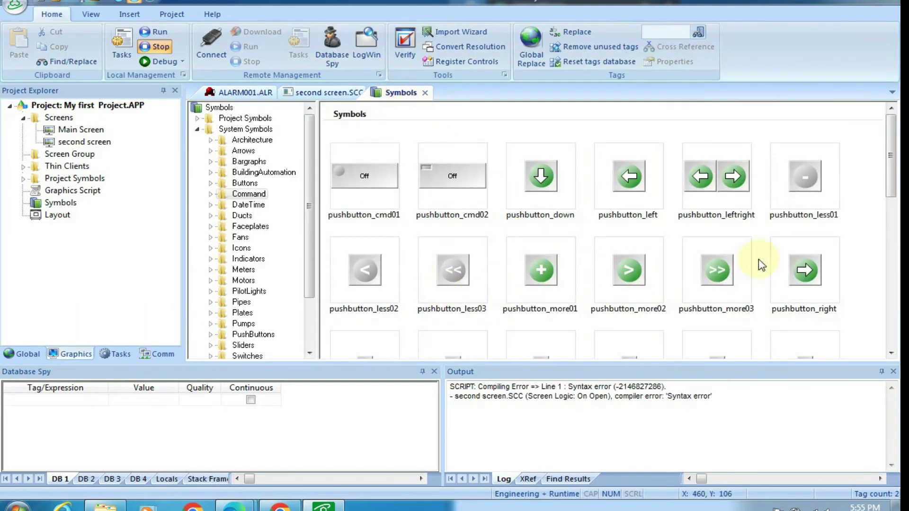
{"action": "left_click_drag", "start_coordinate": [892, 152], "coordinate": [891, 187]}
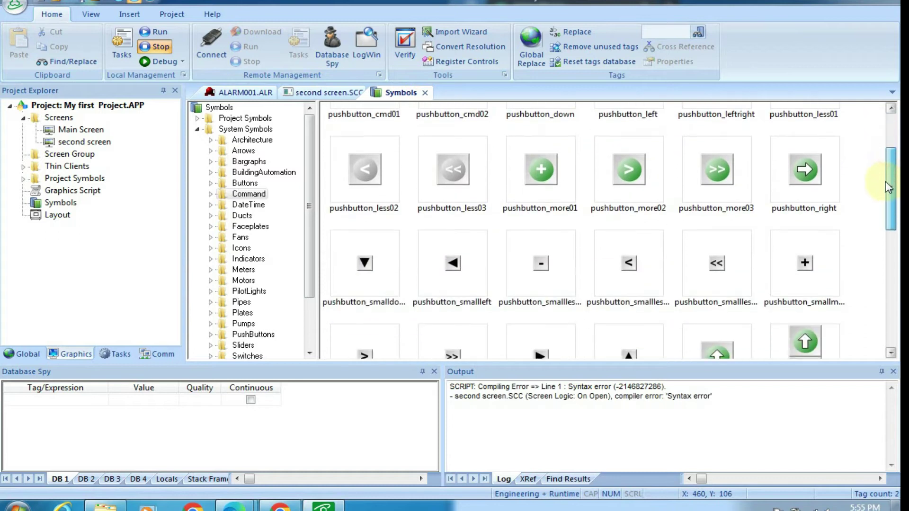
{"action": "left_click", "coordinate": [806, 261]}
{"action": "left_click_drag", "start_coordinate": [774, 273], "coordinate": [597, 283]}
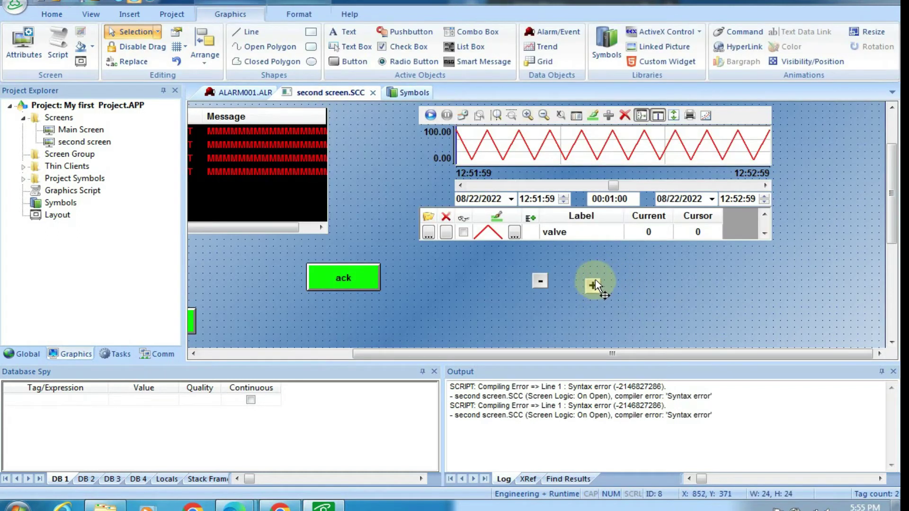
{"action": "left_click", "coordinate": [607, 302]}
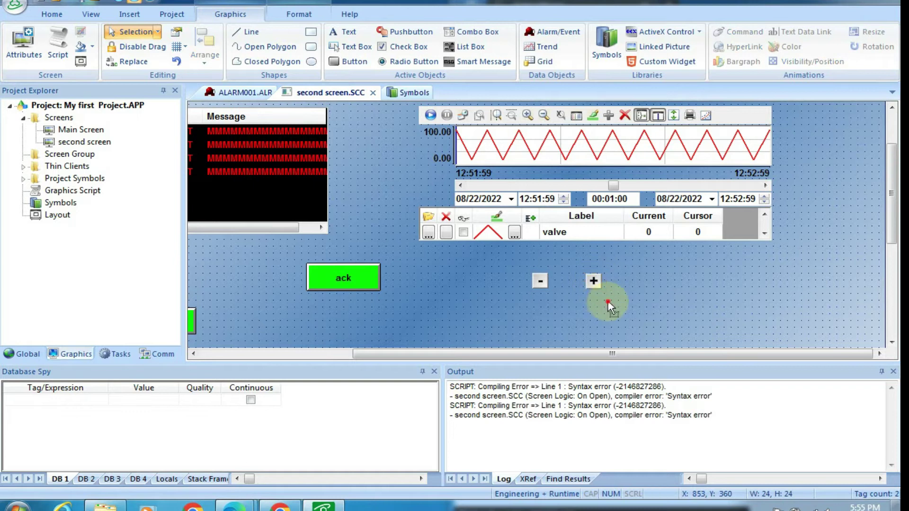
Step: Enter trend_1 as the minus button's Main.TagValue property
{"action": "double_click", "coordinate": [540, 282]}
{"action": "left_click", "coordinate": [370, 269]}
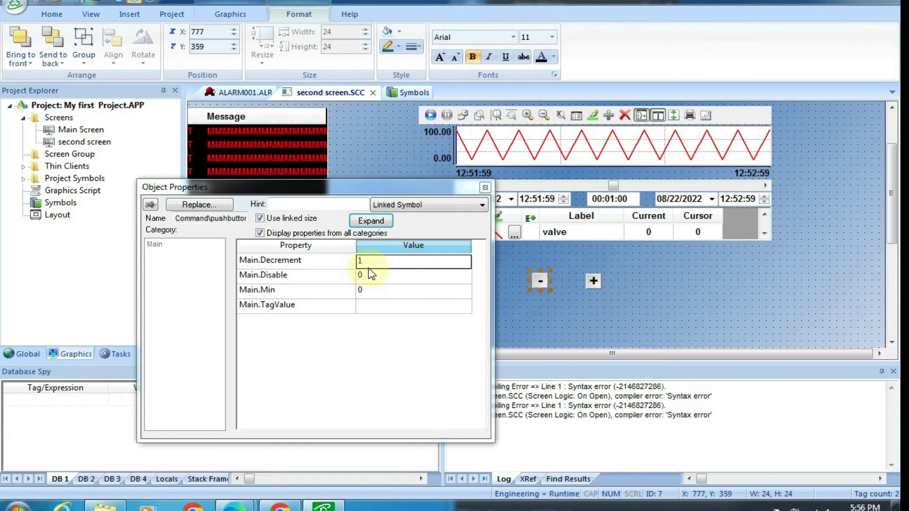
{"action": "left_click", "coordinate": [371, 304]}
{"action": "double_click", "coordinate": [371, 305]}
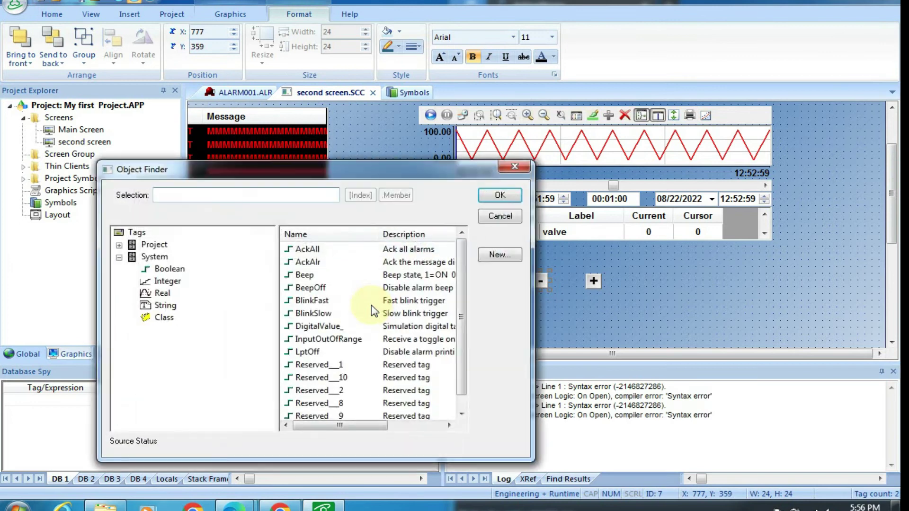
{"action": "left_click", "coordinate": [515, 215]}
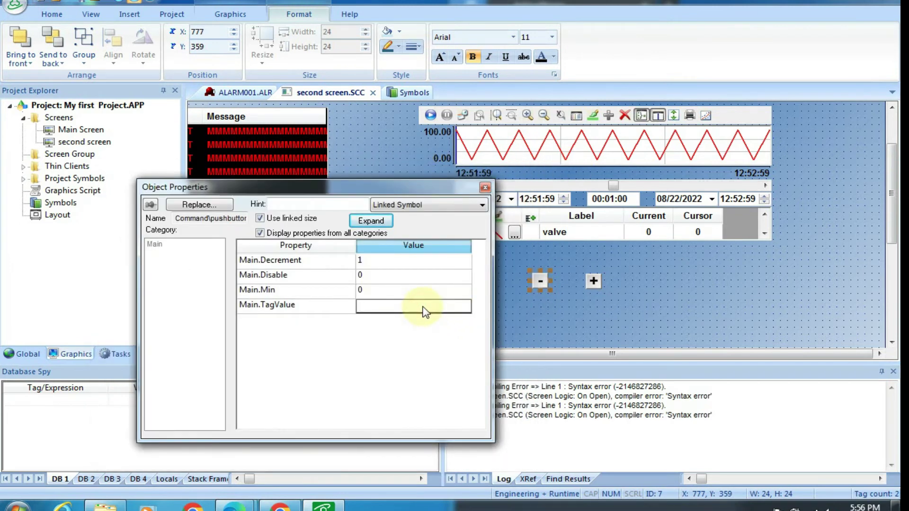
{"action": "type", "text": "trend_1"}
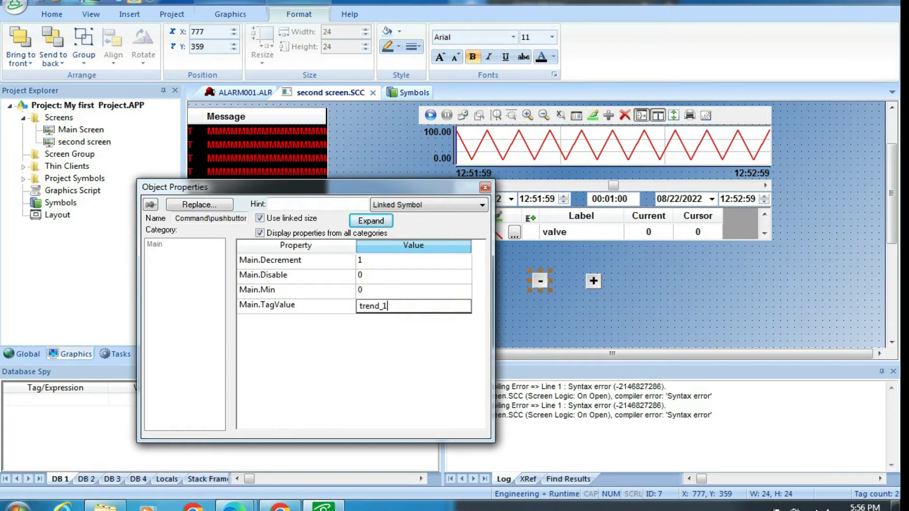
Step: Create the new tag trend_1 as an Integer for the minus button and close its properties
{"action": "left_click", "coordinate": [511, 329]}
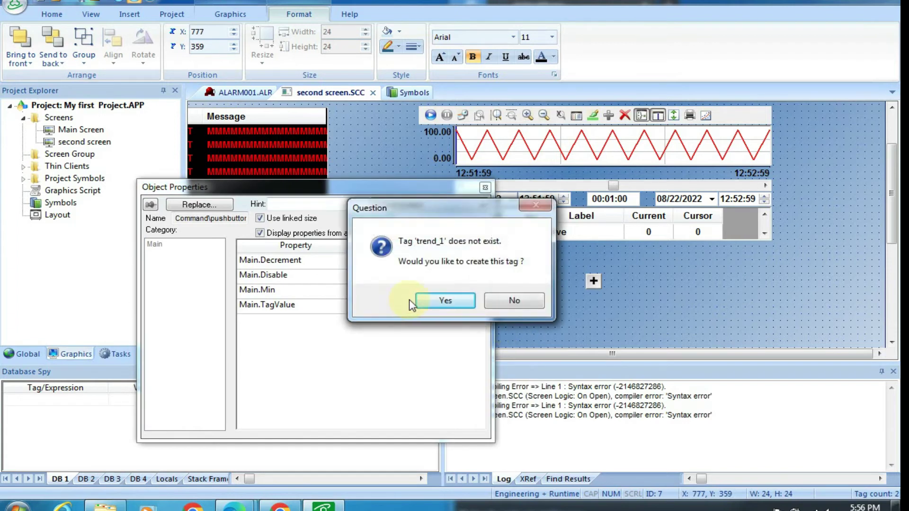
{"action": "left_click", "coordinate": [425, 300]}
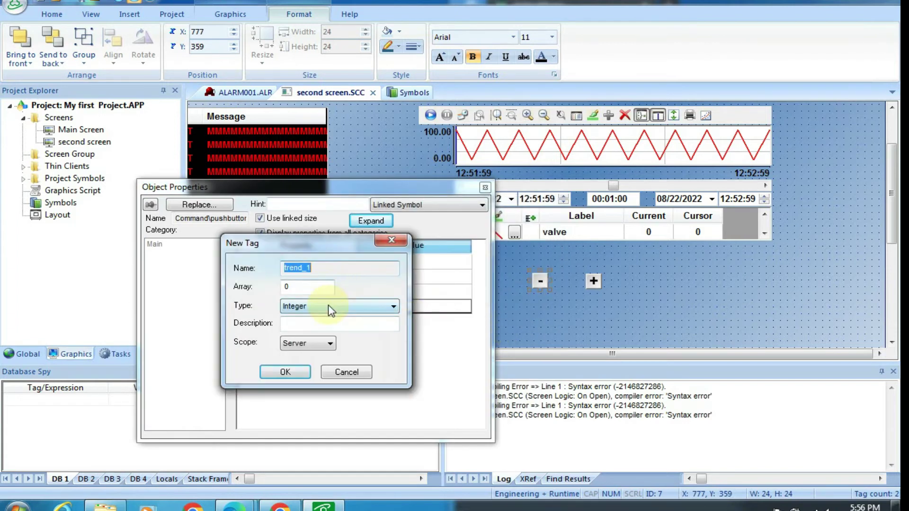
{"action": "left_click", "coordinate": [299, 345]}
{"action": "left_click", "coordinate": [295, 359]}
{"action": "left_click", "coordinate": [288, 370]}
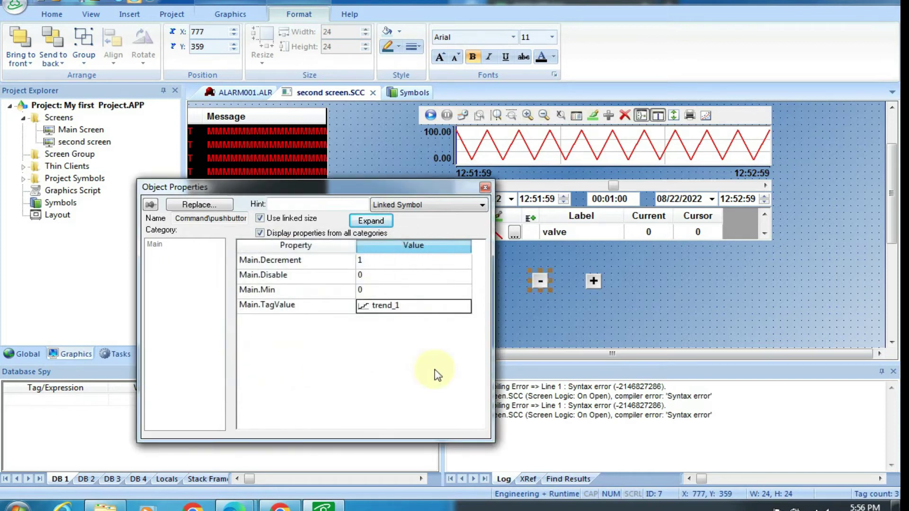
{"action": "left_click", "coordinate": [485, 188]}
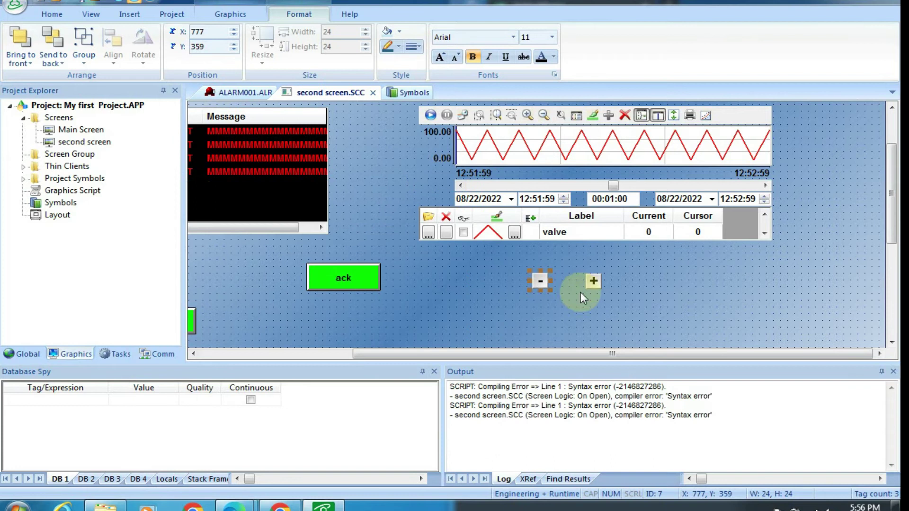
Step: Assign the project tag trend_1 to the plus button's Main.TagValue property
{"action": "double_click", "coordinate": [594, 283]}
{"action": "left_click", "coordinate": [411, 307]}
{"action": "double_click", "coordinate": [411, 308]}
{"action": "left_click", "coordinate": [151, 245]}
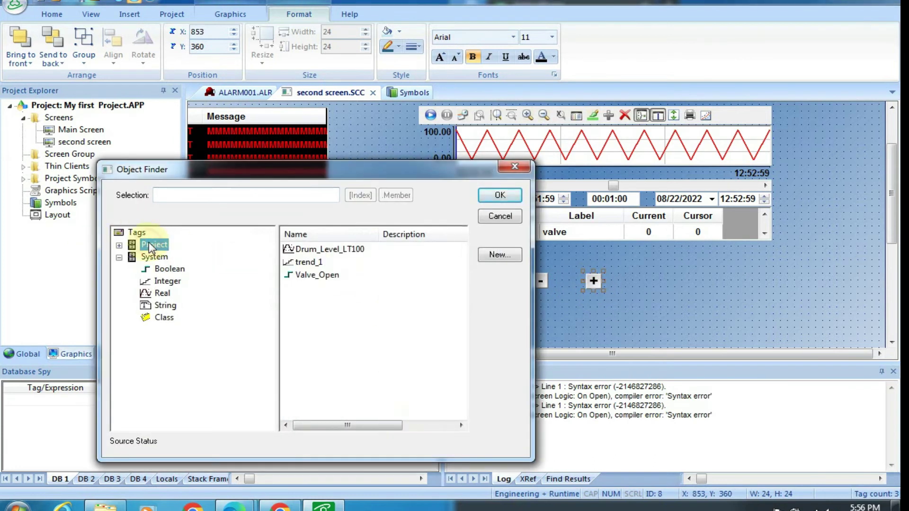
{"action": "double_click", "coordinate": [310, 263]}
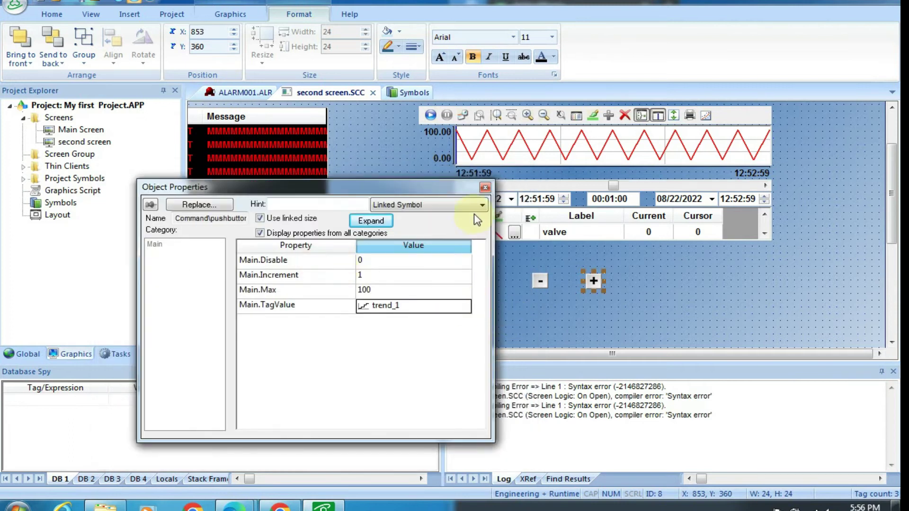
{"action": "left_click", "coordinate": [484, 188]}
Step: Replace the tag of the trend control's valve point with trend_1 and close the control's properties
{"action": "double_click", "coordinate": [585, 139]}
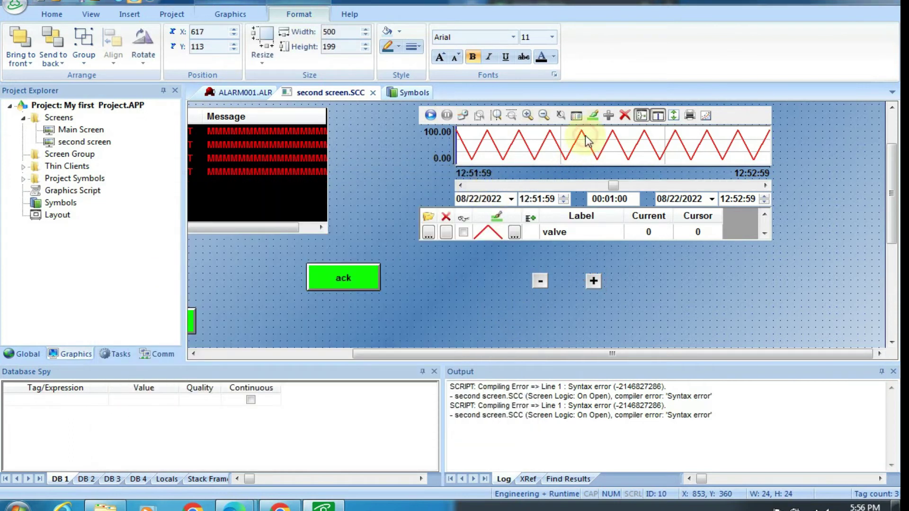
{"action": "left_click", "coordinate": [235, 236]}
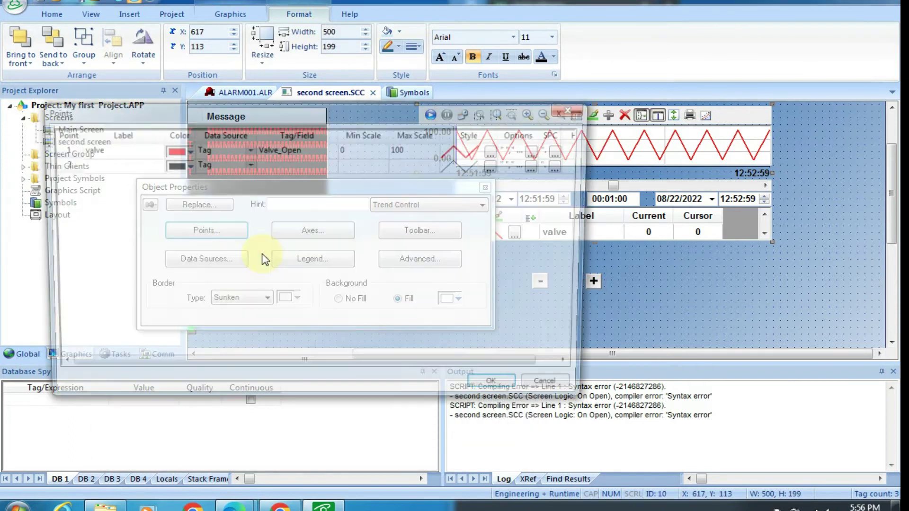
{"action": "left_click", "coordinate": [286, 153]}
{"action": "left_click", "coordinate": [304, 150]}
{"action": "key", "text": "BackSpace"}
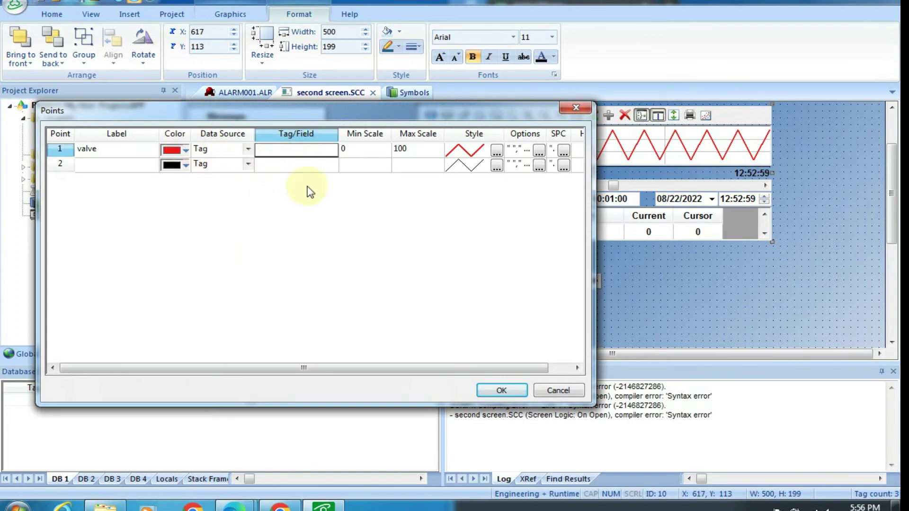
{"action": "left_click", "coordinate": [329, 165]}
{"action": "double_click", "coordinate": [322, 151]}
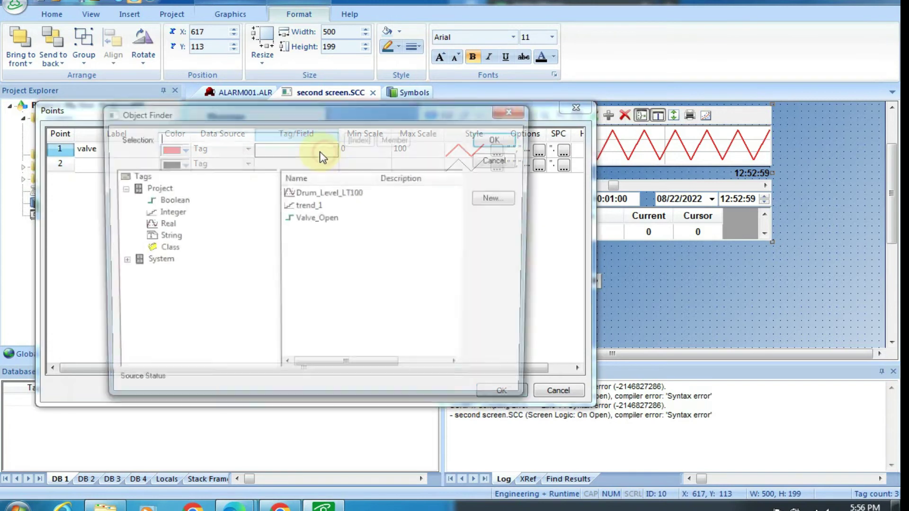
{"action": "double_click", "coordinate": [308, 205]}
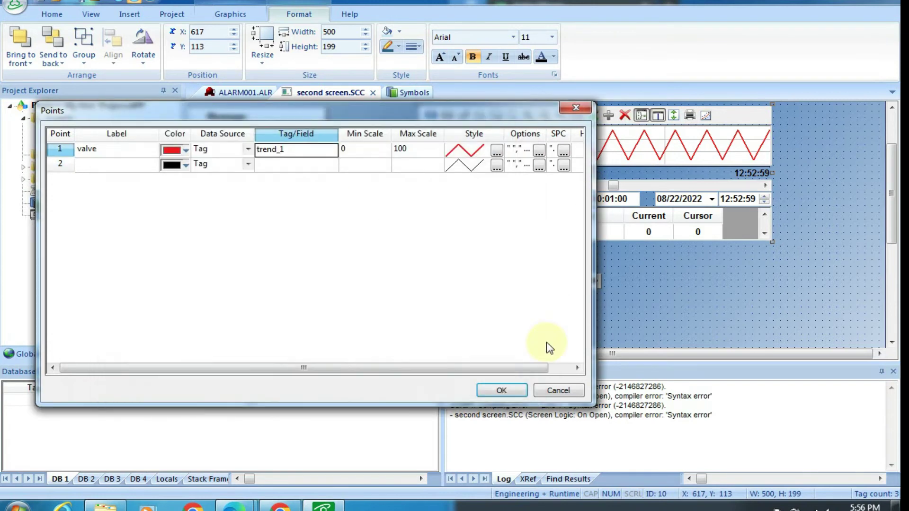
{"action": "left_click", "coordinate": [500, 389]}
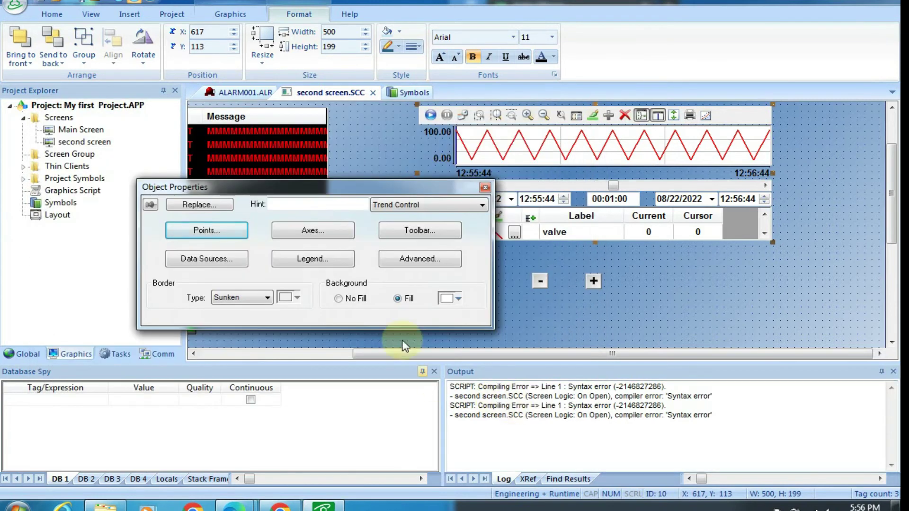
{"action": "left_click", "coordinate": [483, 188]}
Step: Replace Valve_Open with trend_1 as the logged tag in trend worksheet 1, save it and acknowledge the warning
{"action": "left_click", "coordinate": [116, 354]}
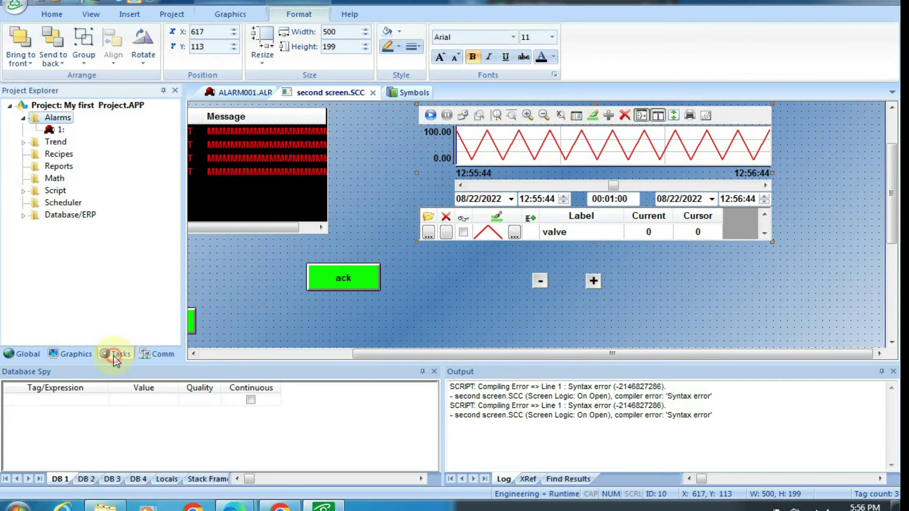
{"action": "double_click", "coordinate": [56, 142]}
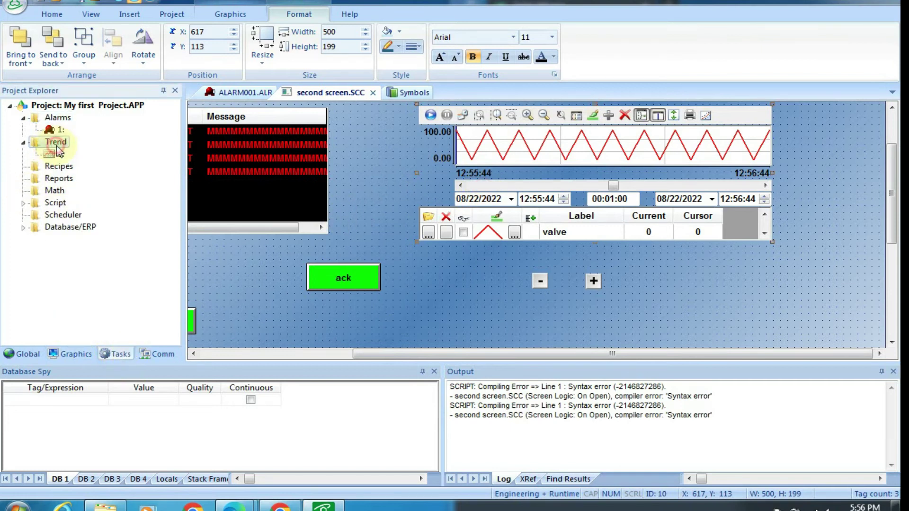
{"action": "double_click", "coordinate": [59, 153]}
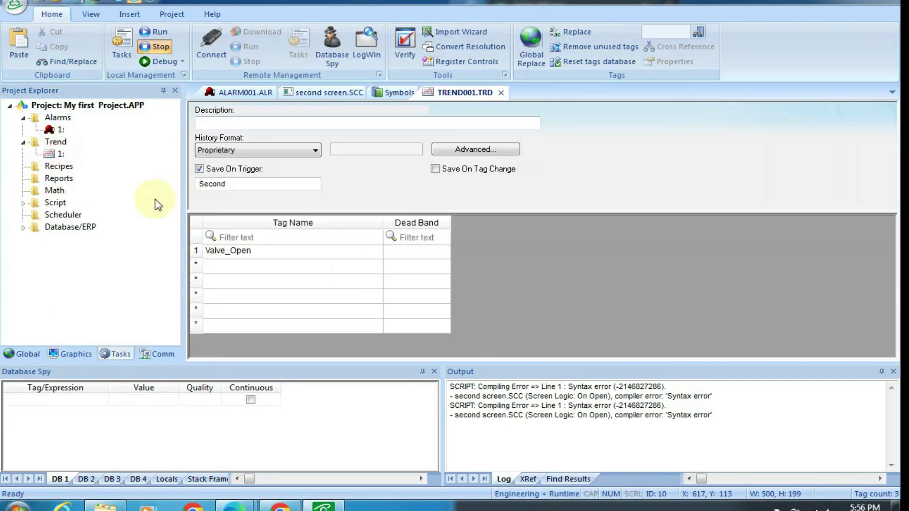
{"action": "left_click", "coordinate": [244, 252]}
{"action": "left_click", "coordinate": [220, 254]}
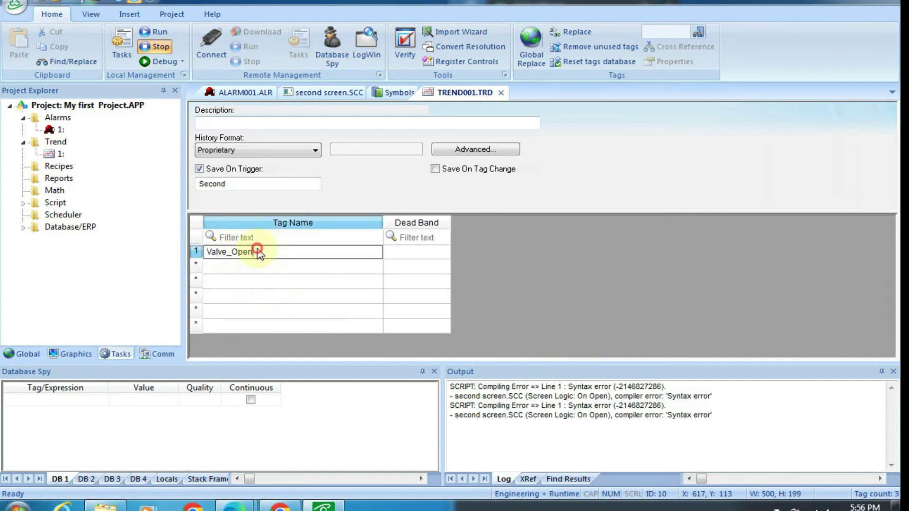
{"action": "left_click_drag", "start_coordinate": [278, 256], "coordinate": [198, 265]}
{"action": "key", "text": "BackSpace"}
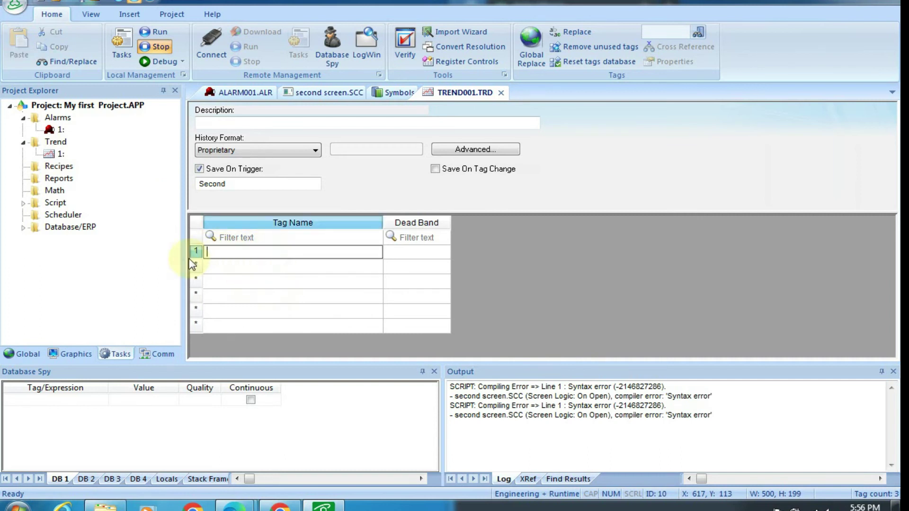
{"action": "double_click", "coordinate": [233, 251]}
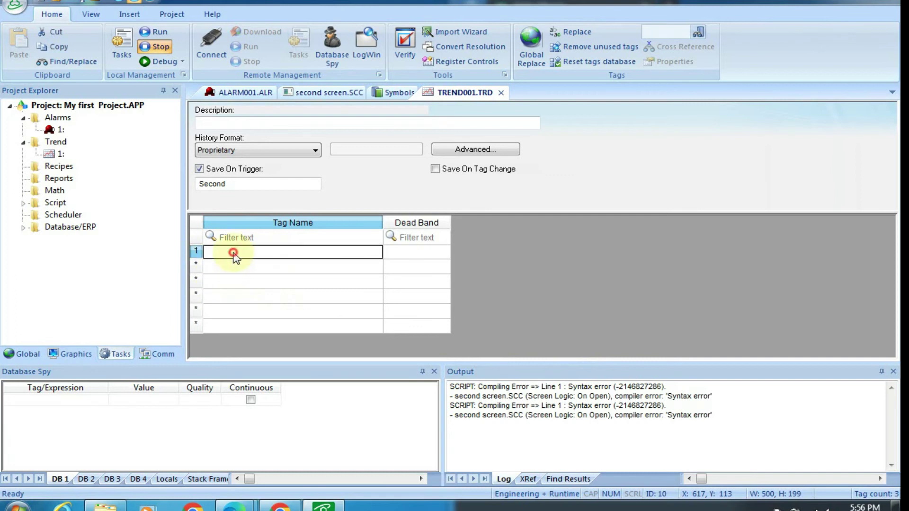
{"action": "double_click", "coordinate": [440, 194]}
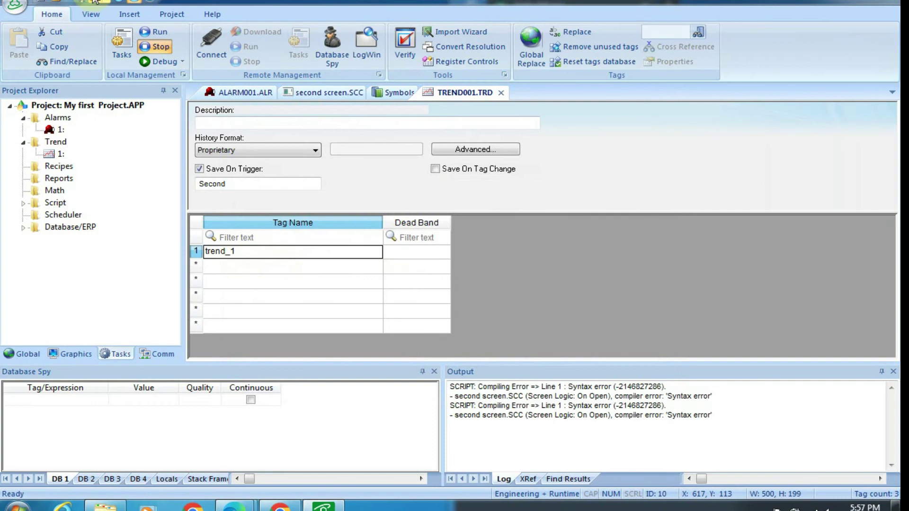
{"action": "left_click", "coordinate": [78, 2]}
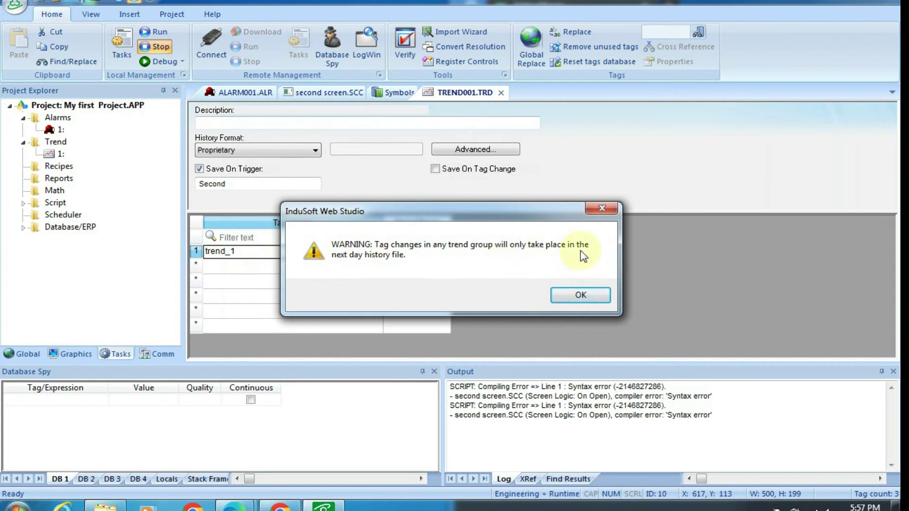
{"action": "left_click", "coordinate": [580, 296]}
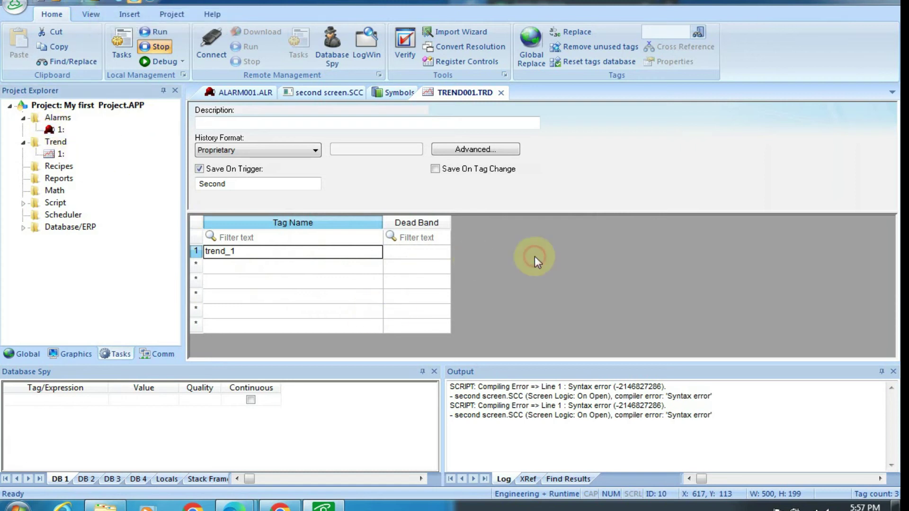
Step: Run the second screen and raise trend_1 to 36 using the plus control
{"action": "left_click", "coordinate": [326, 93]}
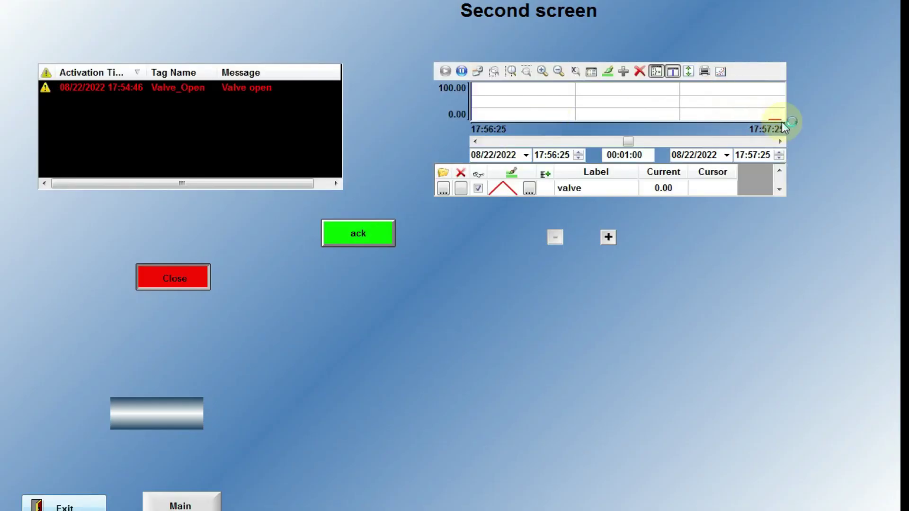
{"action": "left_click", "coordinate": [609, 238]}
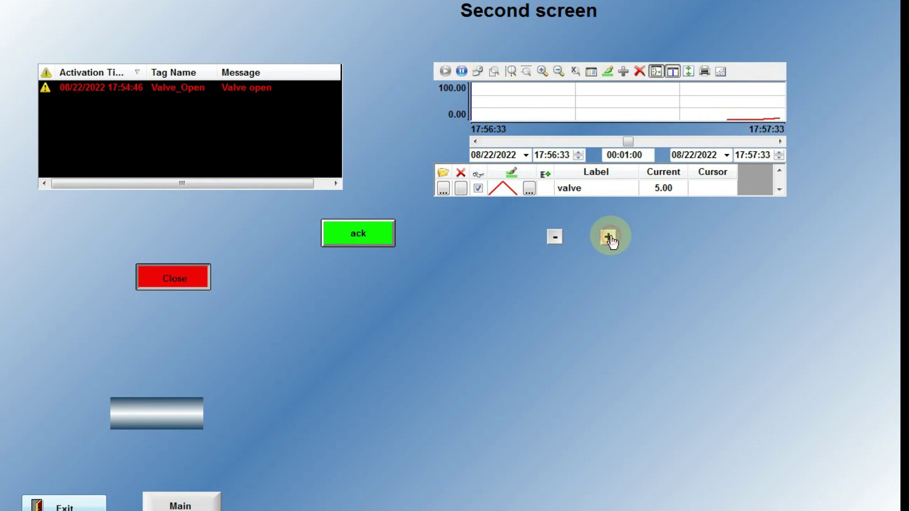
{"action": "left_click", "coordinate": [609, 237]}
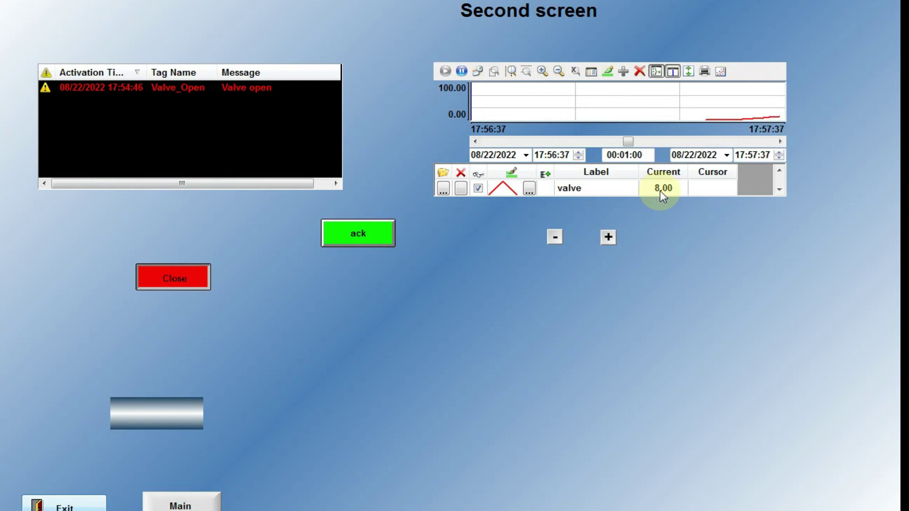
{"action": "left_click", "coordinate": [606, 238]}
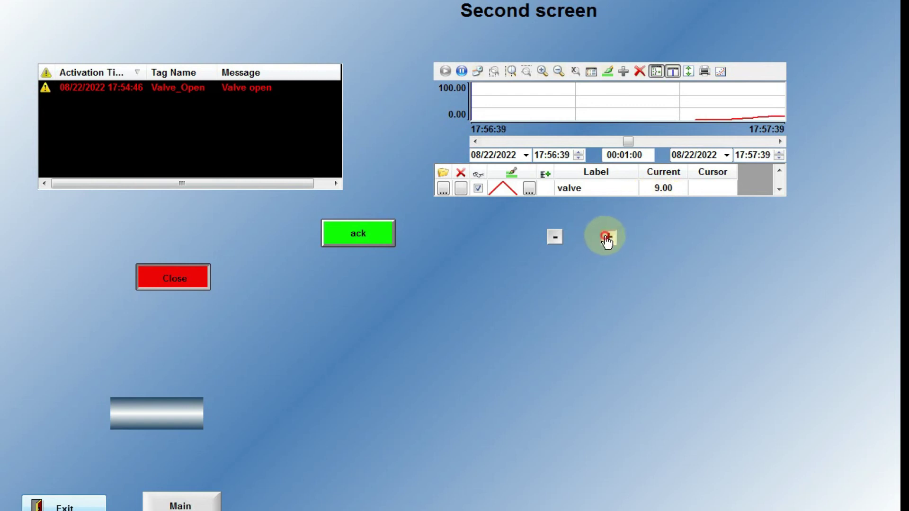
{"action": "left_click", "coordinate": [607, 238]}
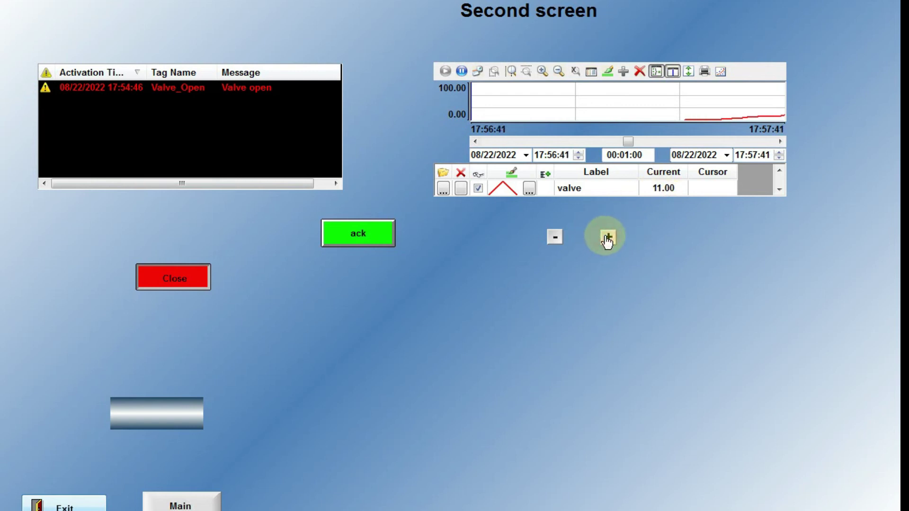
{"action": "left_click", "coordinate": [606, 238]}
{"action": "left_click", "coordinate": [607, 238]}
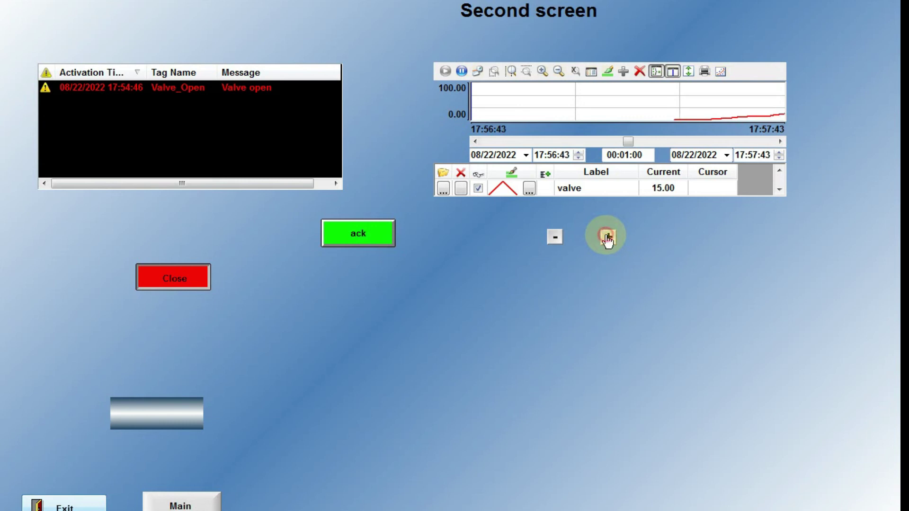
{"action": "left_click", "coordinate": [607, 238]}
{"action": "left_click", "coordinate": [607, 239]}
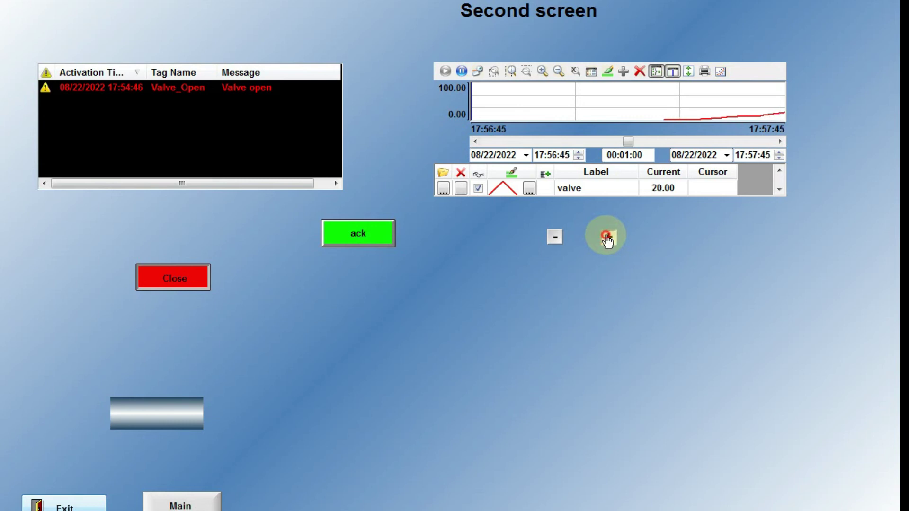
{"action": "left_click", "coordinate": [606, 238]}
{"action": "left_click", "coordinate": [607, 239]}
{"action": "left_click", "coordinate": [606, 238]}
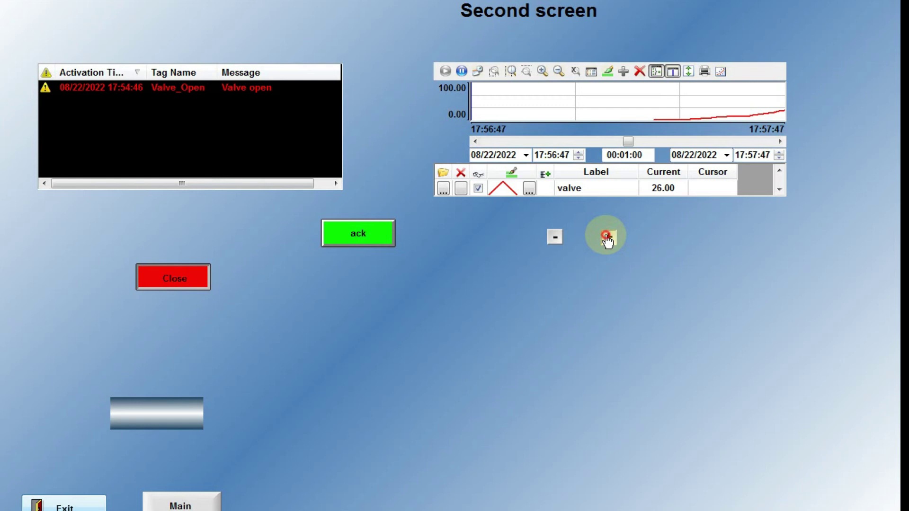
{"action": "left_click", "coordinate": [606, 238]}
{"action": "left_click", "coordinate": [606, 238]}
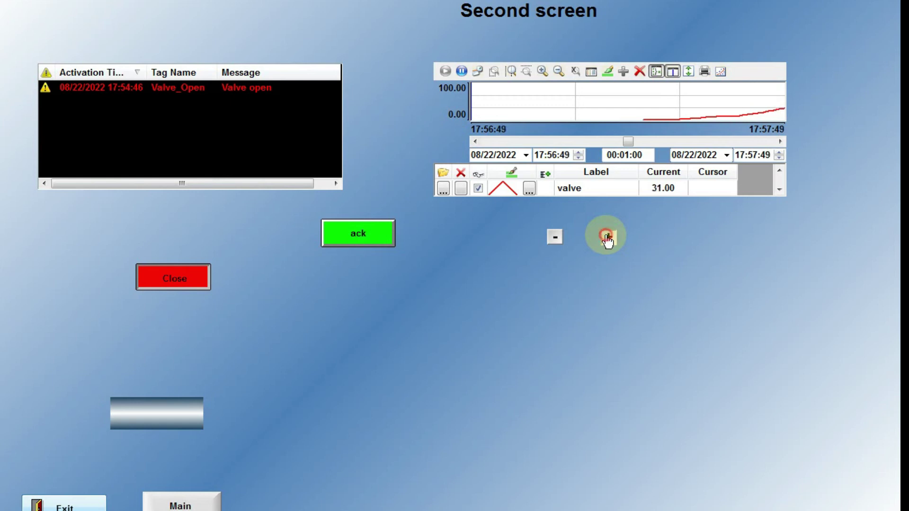
{"action": "left_click", "coordinate": [606, 238]}
{"action": "left_click", "coordinate": [606, 239]}
{"action": "left_click", "coordinate": [606, 238]}
{"action": "left_click", "coordinate": [606, 238]}
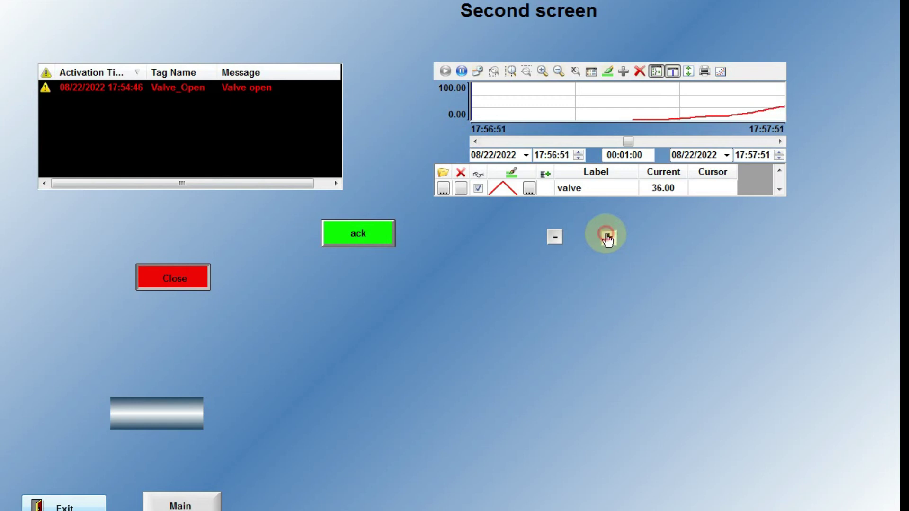
Step: Lower trend_1 to 33 with the minus control and raise it back to 37 with small alternating changes
{"action": "left_click", "coordinate": [554, 236]}
{"action": "left_click", "coordinate": [555, 237]}
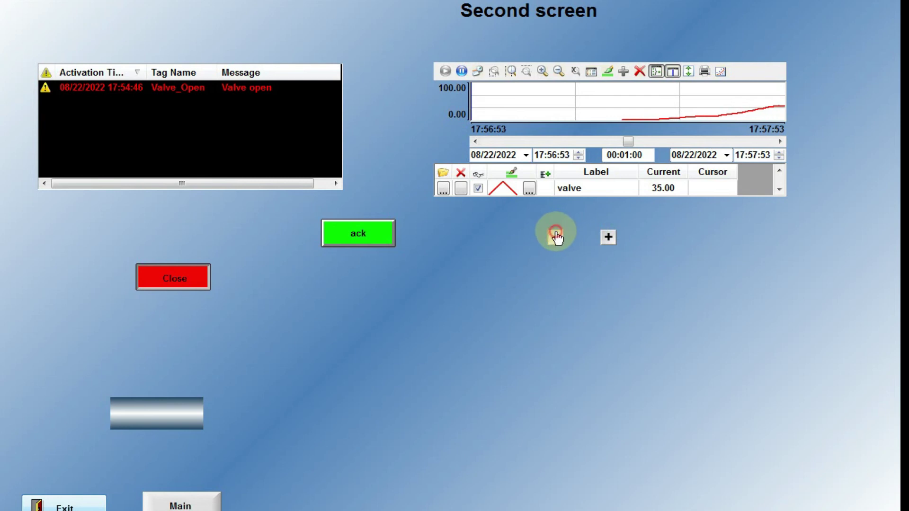
{"action": "left_click", "coordinate": [555, 237]}
{"action": "left_click", "coordinate": [555, 236]}
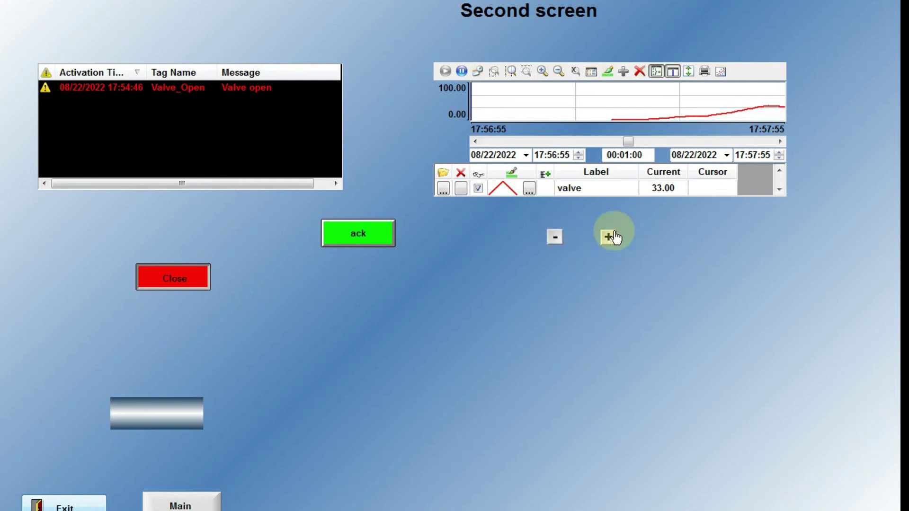
{"action": "left_click", "coordinate": [607, 237]}
{"action": "left_click", "coordinate": [607, 238]}
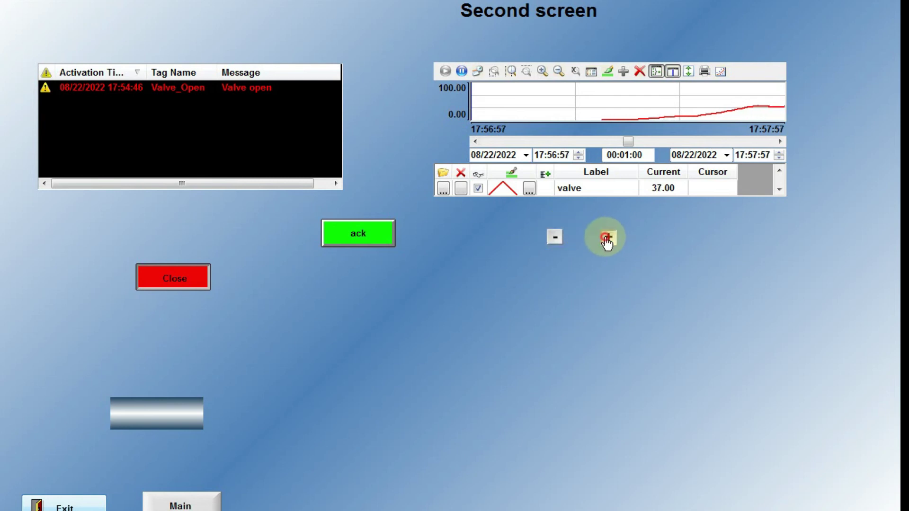
{"action": "left_click", "coordinate": [555, 236]}
{"action": "left_click", "coordinate": [607, 238]}
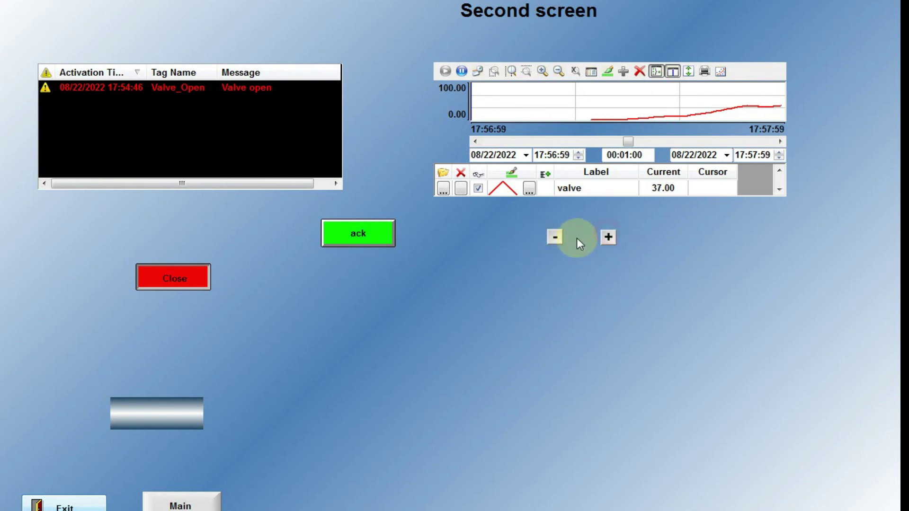
Step: Decrease trend_1 to 15 using the minus control so the trend curve falls
{"action": "left_click", "coordinate": [555, 237]}
{"action": "left_click", "coordinate": [555, 236]}
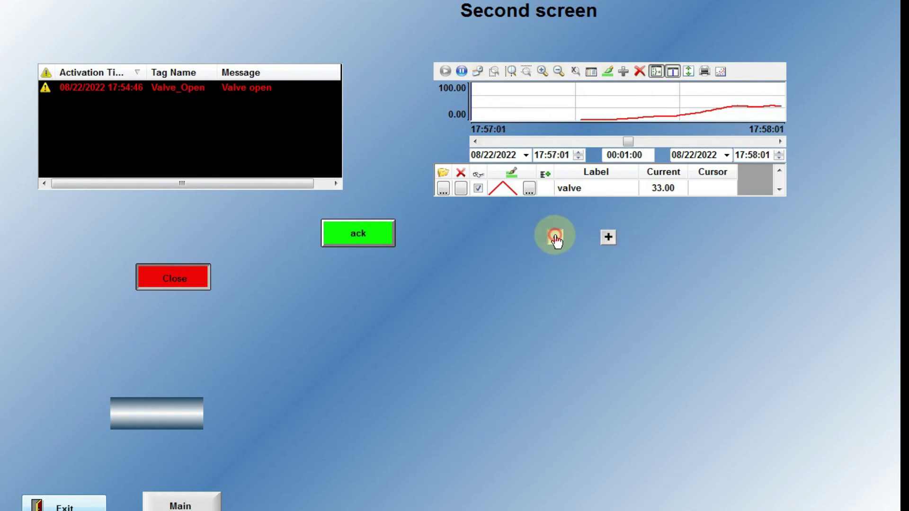
{"action": "left_click", "coordinate": [554, 237]}
{"action": "left_click", "coordinate": [555, 237]}
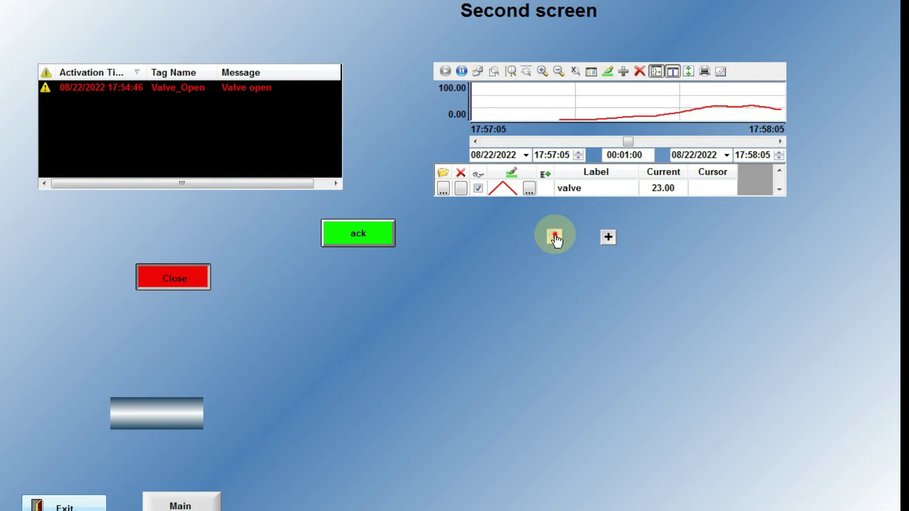
{"action": "left_click", "coordinate": [555, 236]}
{"action": "left_click", "coordinate": [555, 237]}
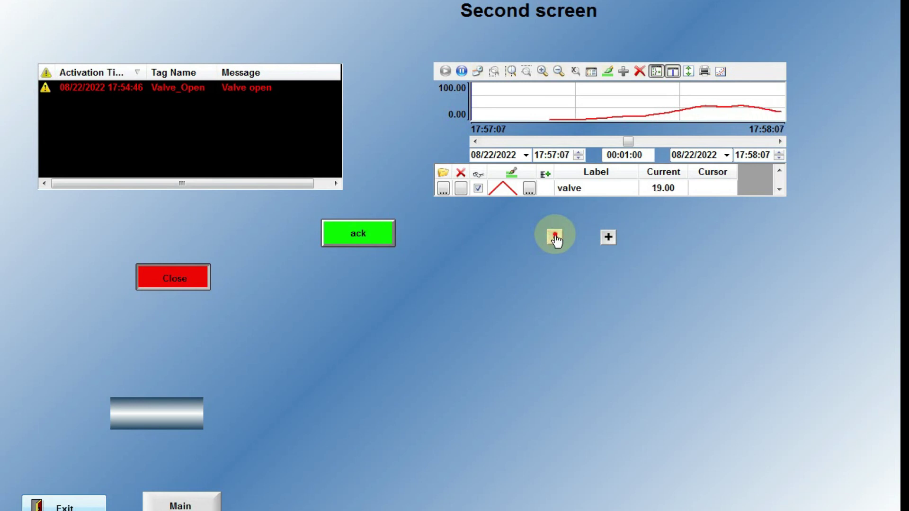
{"action": "left_click", "coordinate": [554, 237]}
{"action": "left_click", "coordinate": [555, 237]}
Step: Pause the trend and move its cursor back along the curve to read the recorded values
{"action": "left_click", "coordinate": [462, 71]}
{"action": "left_click", "coordinate": [555, 236]}
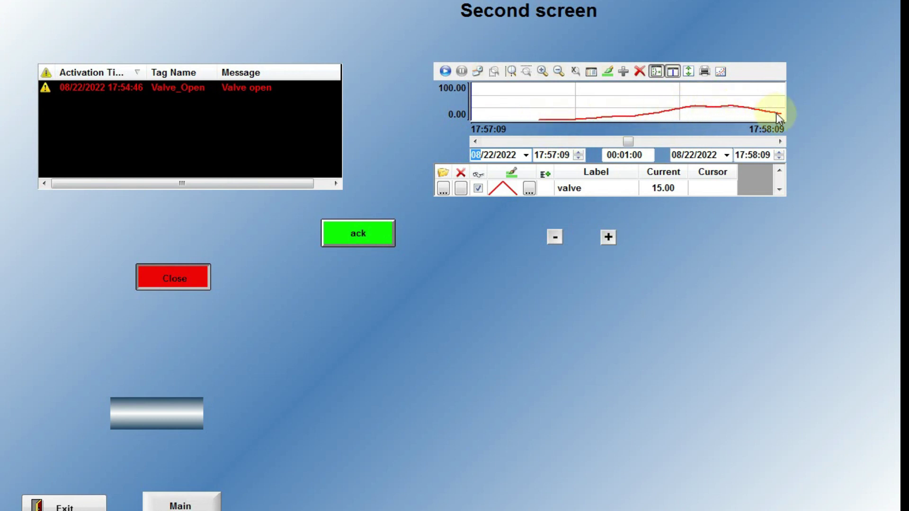
{"action": "left_click", "coordinate": [720, 108]}
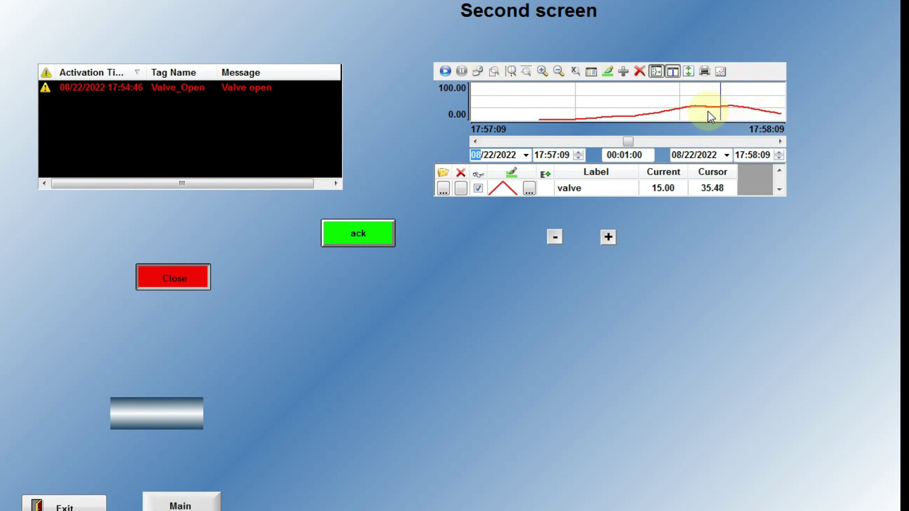
{"action": "left_click_drag", "start_coordinate": [712, 105], "coordinate": [681, 106]}
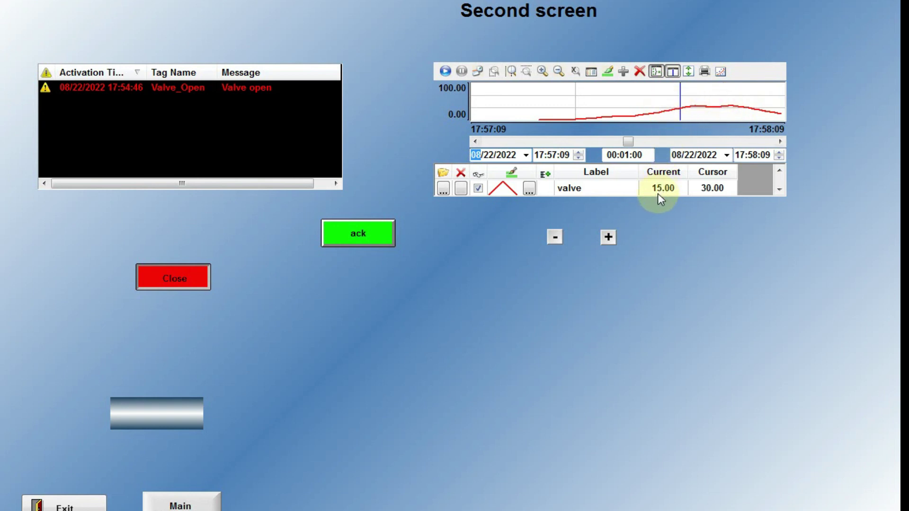
Step: Move the trend cursor to the newest end of the curve and exit the runtime through the main screen
{"action": "left_click_drag", "start_coordinate": [704, 105], "coordinate": [782, 115]}
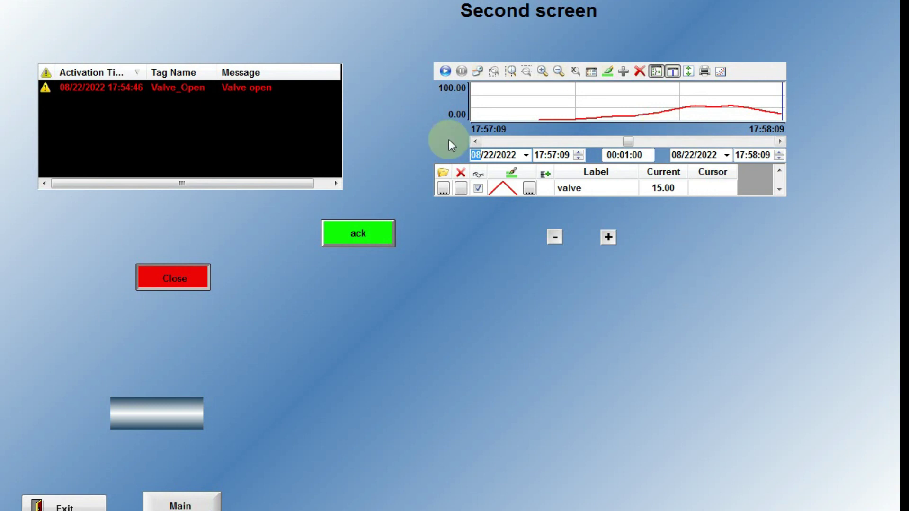
{"action": "left_click", "coordinate": [187, 501]}
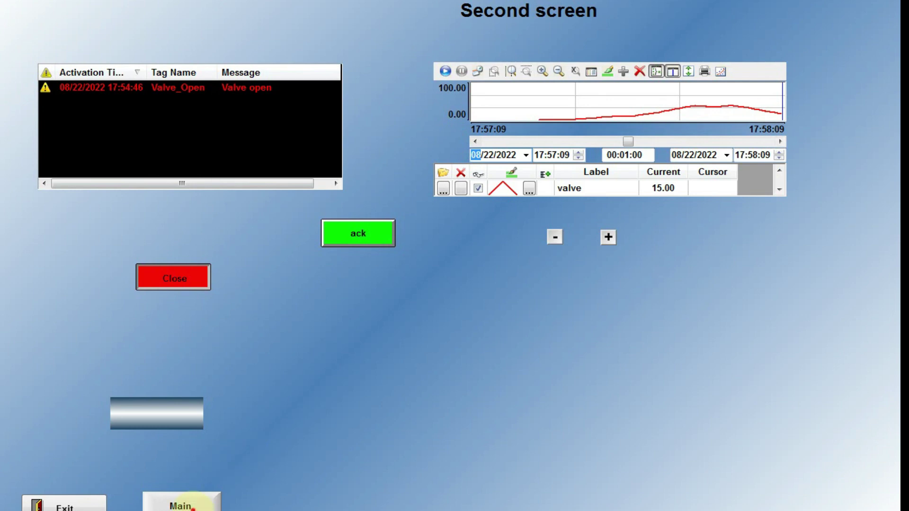
{"action": "left_click", "coordinate": [81, 500]}
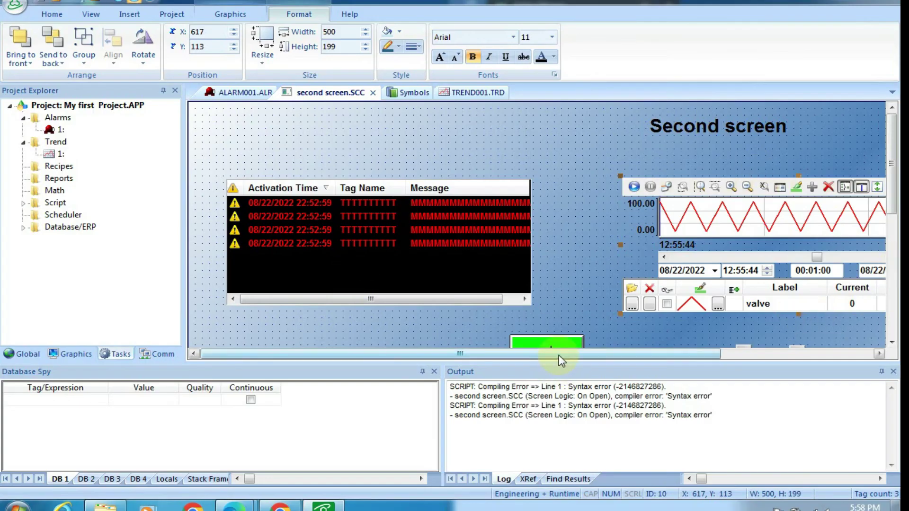
Step: Bring the whole trend control into view on the second screen's layout and select it
{"action": "left_click_drag", "start_coordinate": [555, 354], "coordinate": [774, 361]}
{"action": "mouse_move", "coordinate": [891, 164]}
{"action": "left_mouse_down"}
{"action": "mouse_move", "coordinate": [891, 221]}
{"action": "mouse_move", "coordinate": [891, 164]}
{"action": "left_mouse_up"}
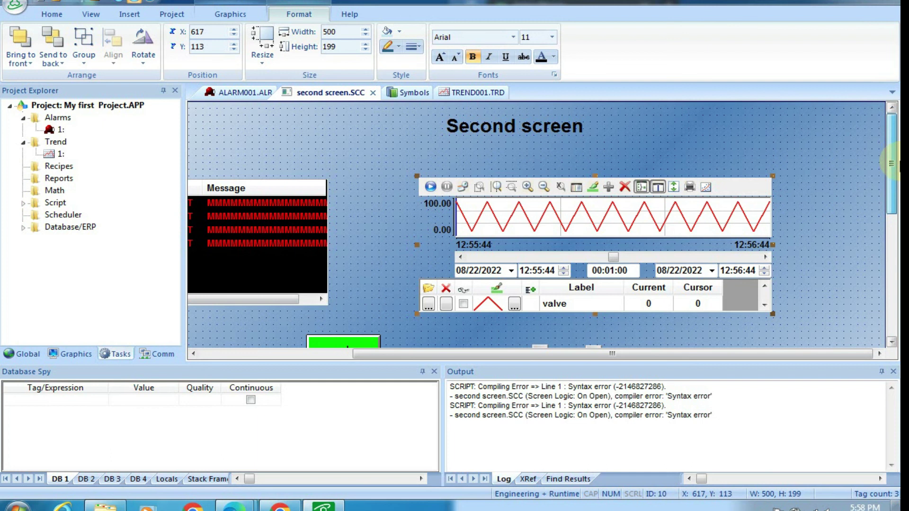
{"action": "mouse_move", "coordinate": [890, 163]}
{"action": "left_mouse_down"}
{"action": "mouse_move", "coordinate": [893, 199]}
{"action": "mouse_move", "coordinate": [893, 176]}
{"action": "left_mouse_up"}
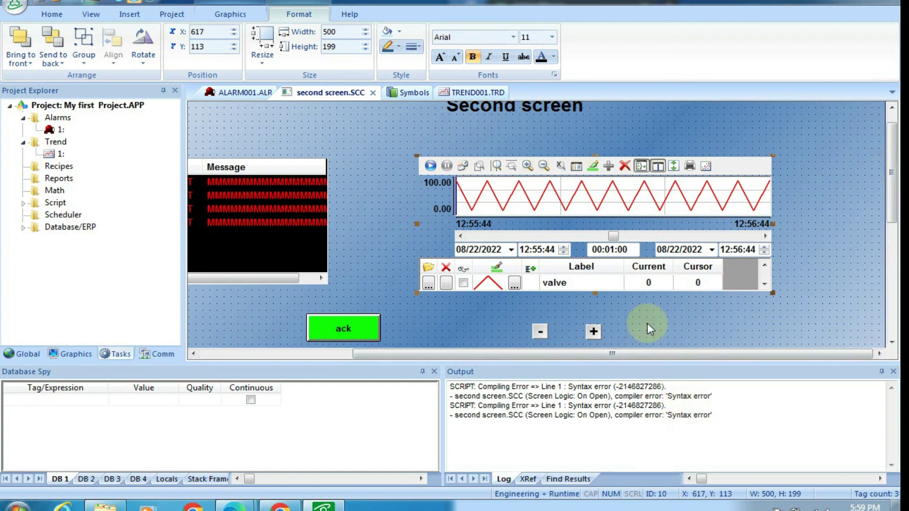
{"action": "left_click", "coordinate": [378, 155]}
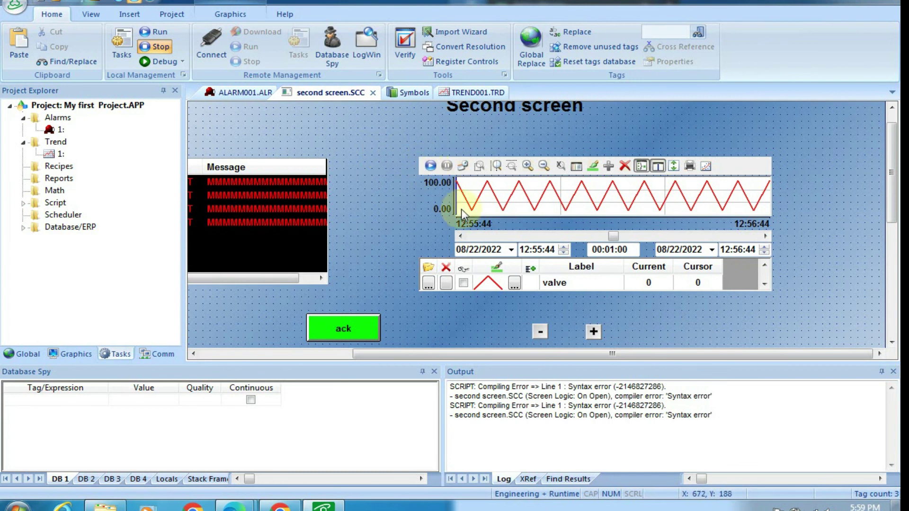
{"action": "left_click", "coordinate": [483, 207]}
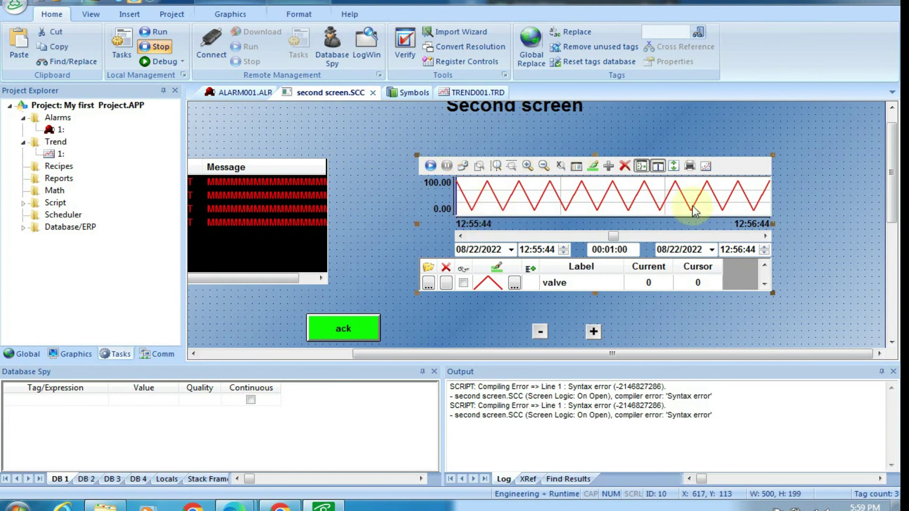